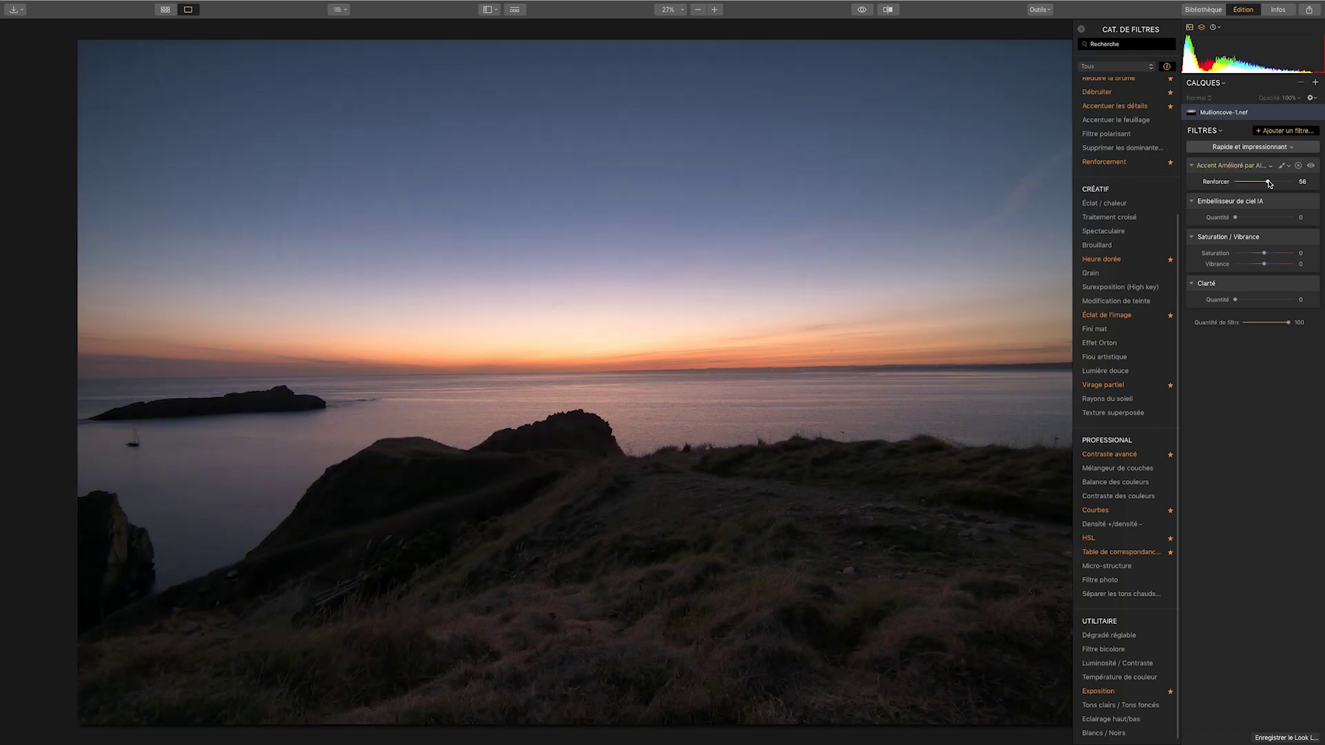
- Set the AI accent's Renforcer to 69, the AI sky enhancer's Quantité to 42 and Clarté's Quantité to 39
{"action": "left_click", "coordinate": [1276, 183]}
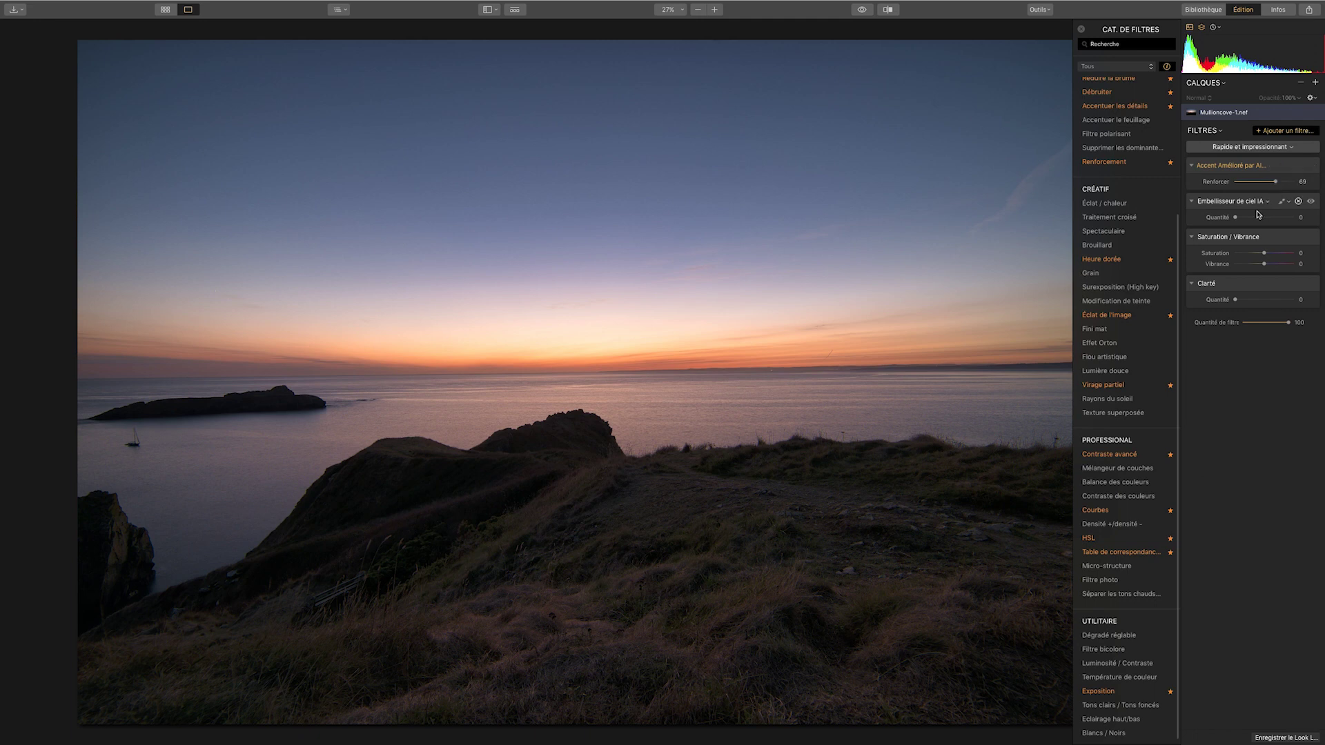
{"action": "left_click_drag", "start_coordinate": [1256, 221], "coordinate": [1260, 218]}
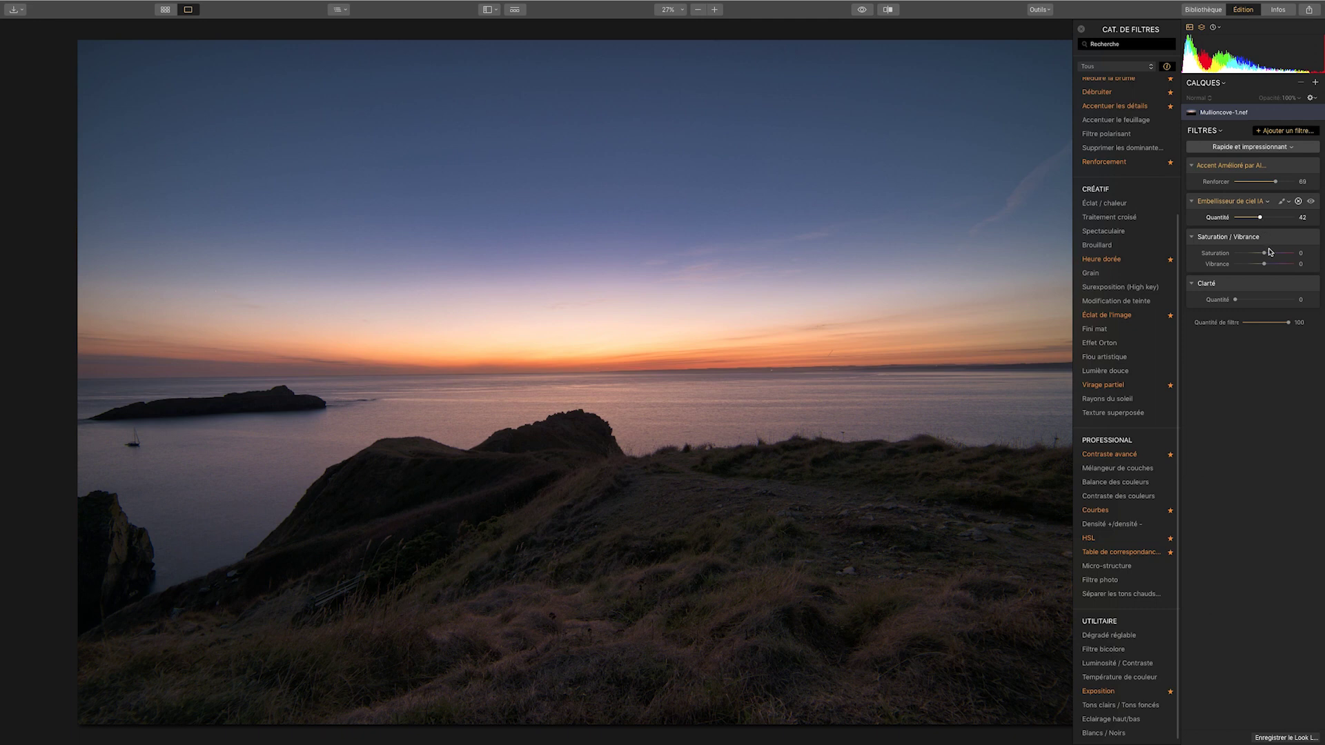
{"action": "left_click", "coordinate": [1257, 302]}
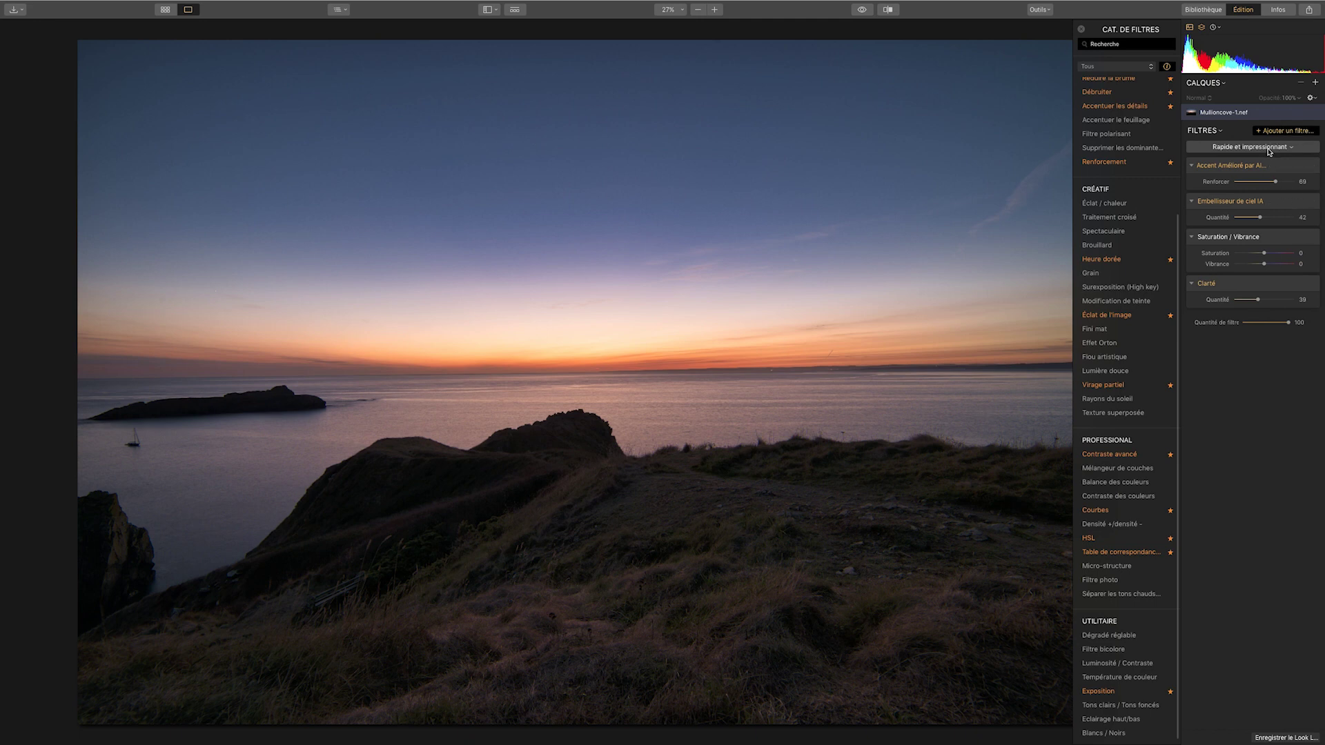
- Add the Développement RAW filter to the sunset photo
{"action": "mouse_move", "coordinate": [1166, 164]}
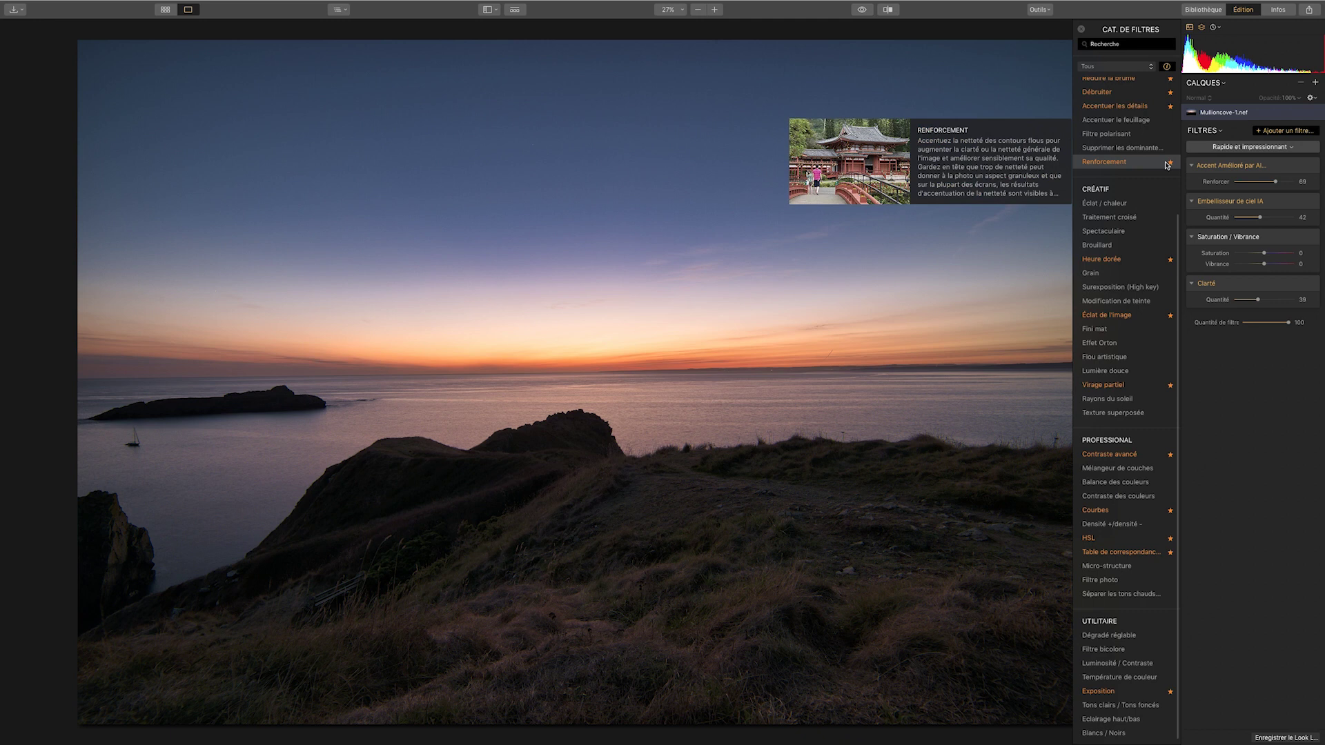
{"action": "scroll", "coordinate": [1165, 162], "scroll_direction": "up", "scroll_amount": 5}
{"action": "left_click", "coordinate": [1132, 97]}
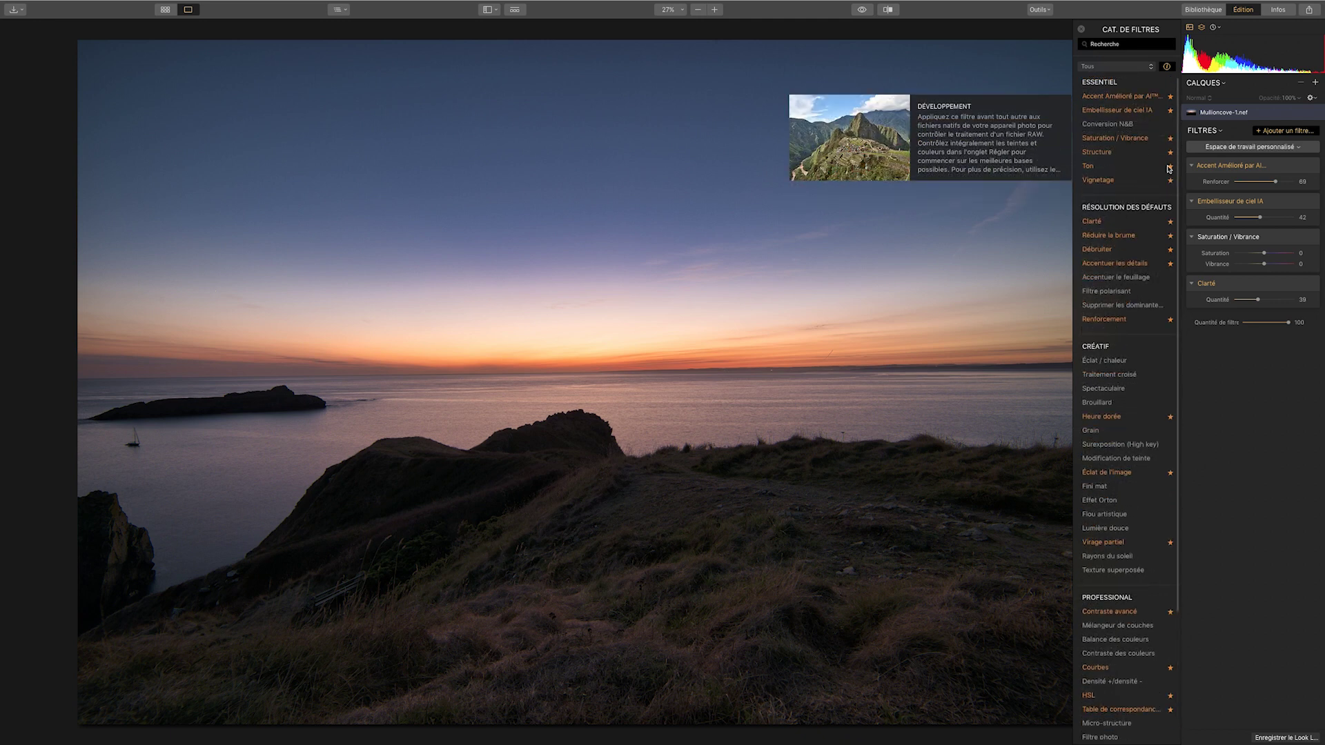
{"action": "left_click", "coordinate": [1253, 181]}
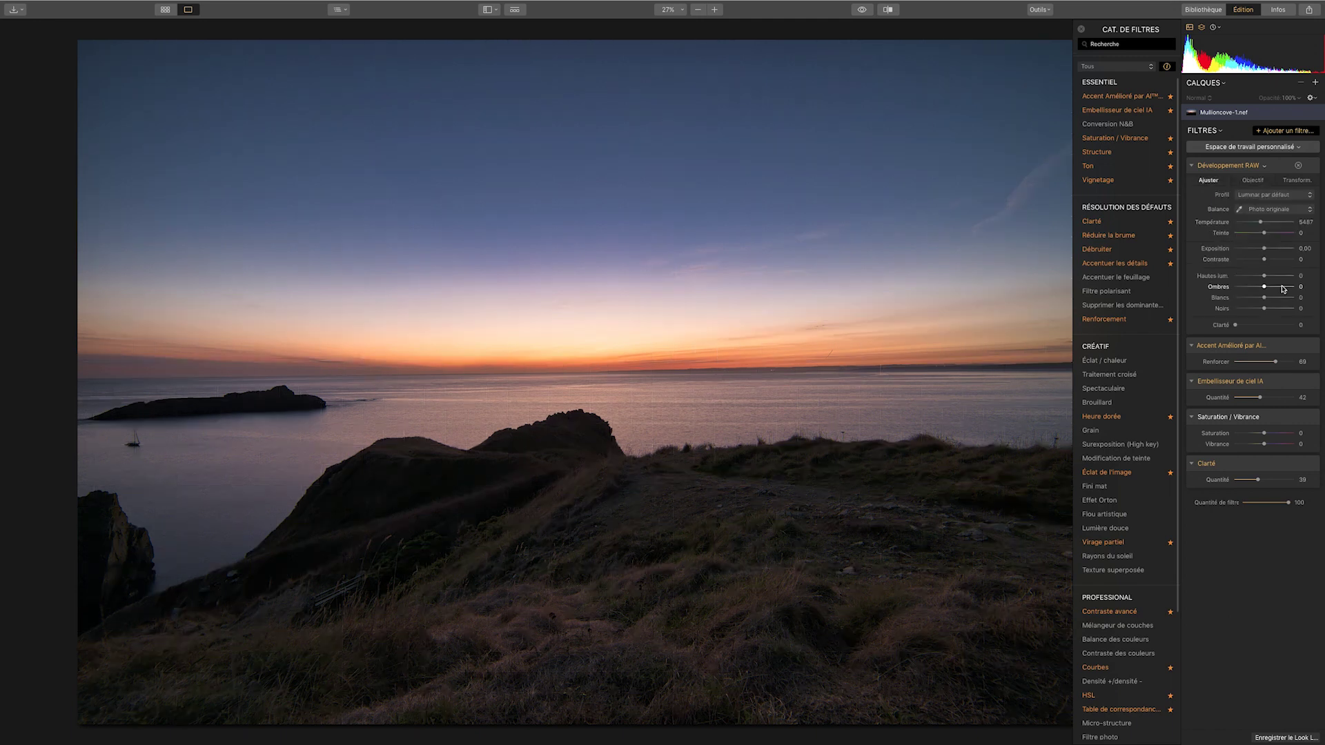
- Raise the RAW Ombres to 42 and sample the white balance from the bright sky just above the horizon
{"action": "left_click_drag", "start_coordinate": [1266, 289], "coordinate": [1280, 288]}
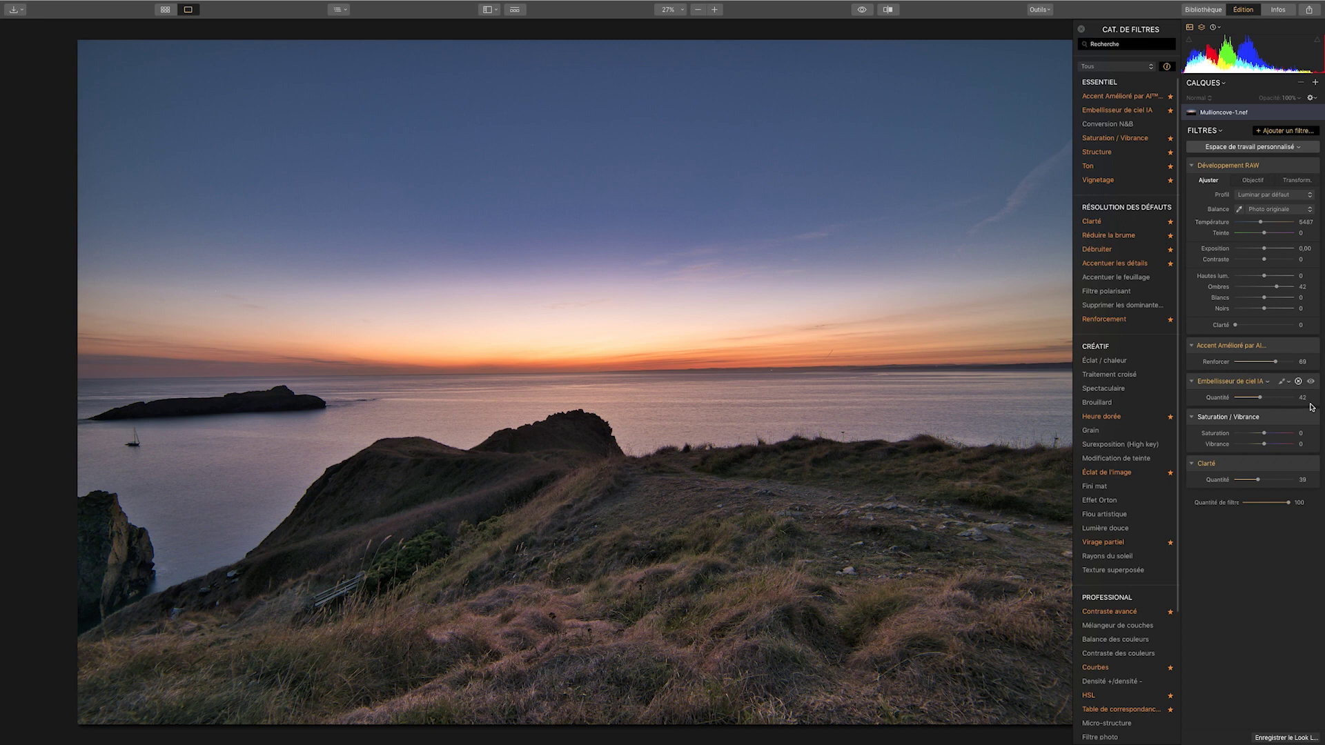
{"action": "left_click", "coordinate": [1240, 209]}
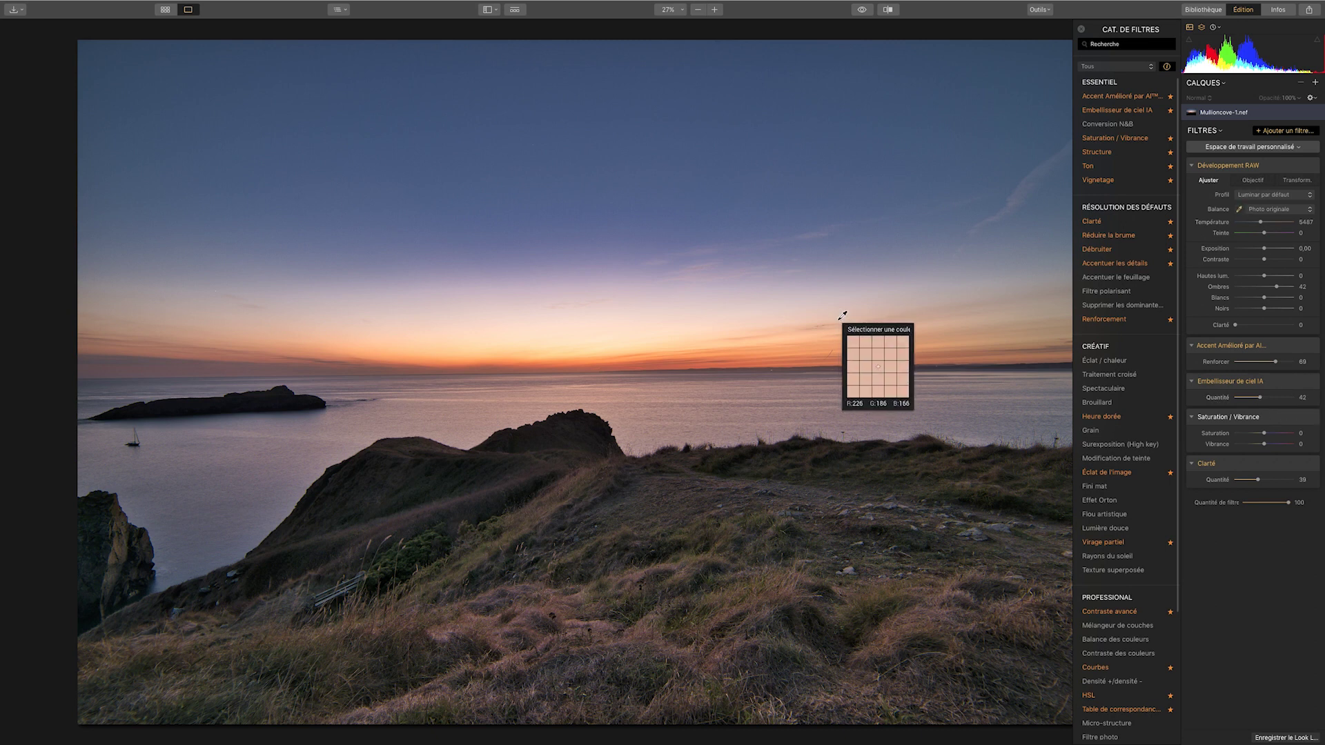
{"action": "left_click", "coordinate": [529, 327]}
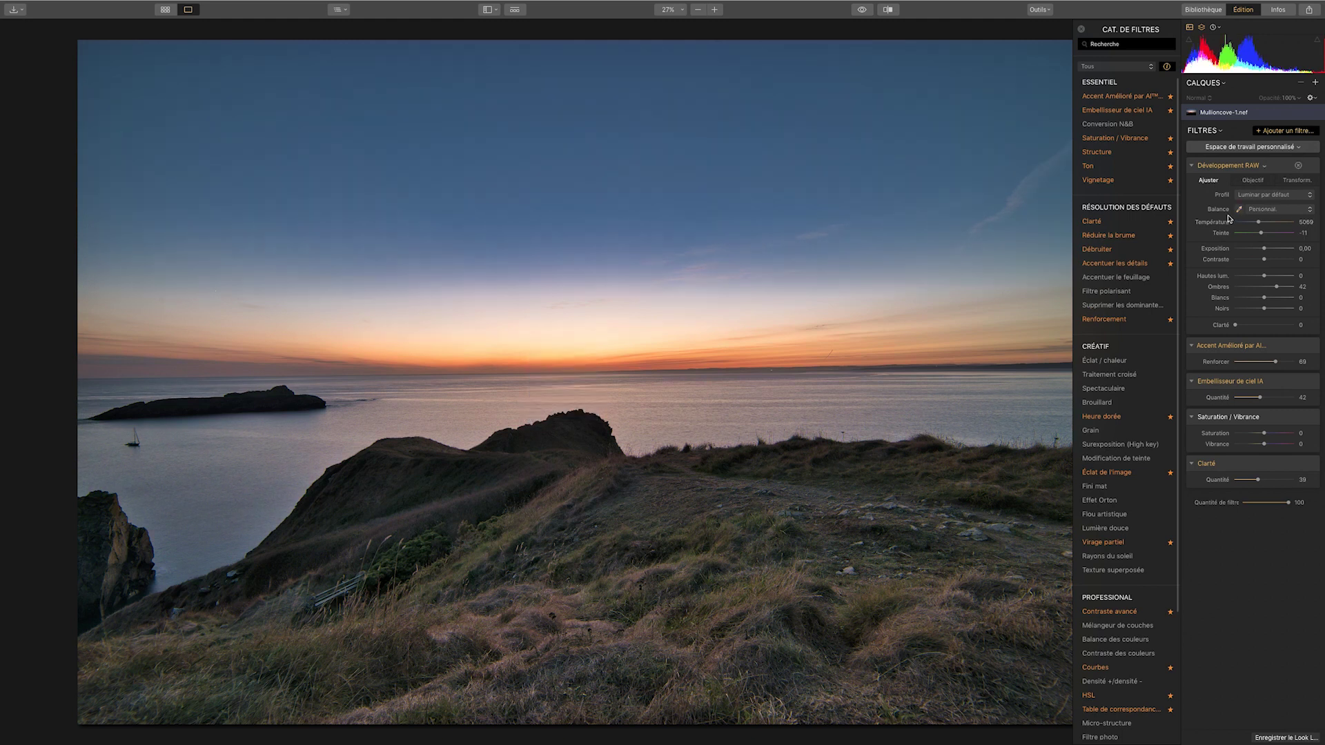
- Add the Dégradé réglable filter and widen its transition around the horizon to a Fusion of 42
{"action": "scroll", "coordinate": [1125, 484], "scroll_direction": "down", "scroll_amount": 5}
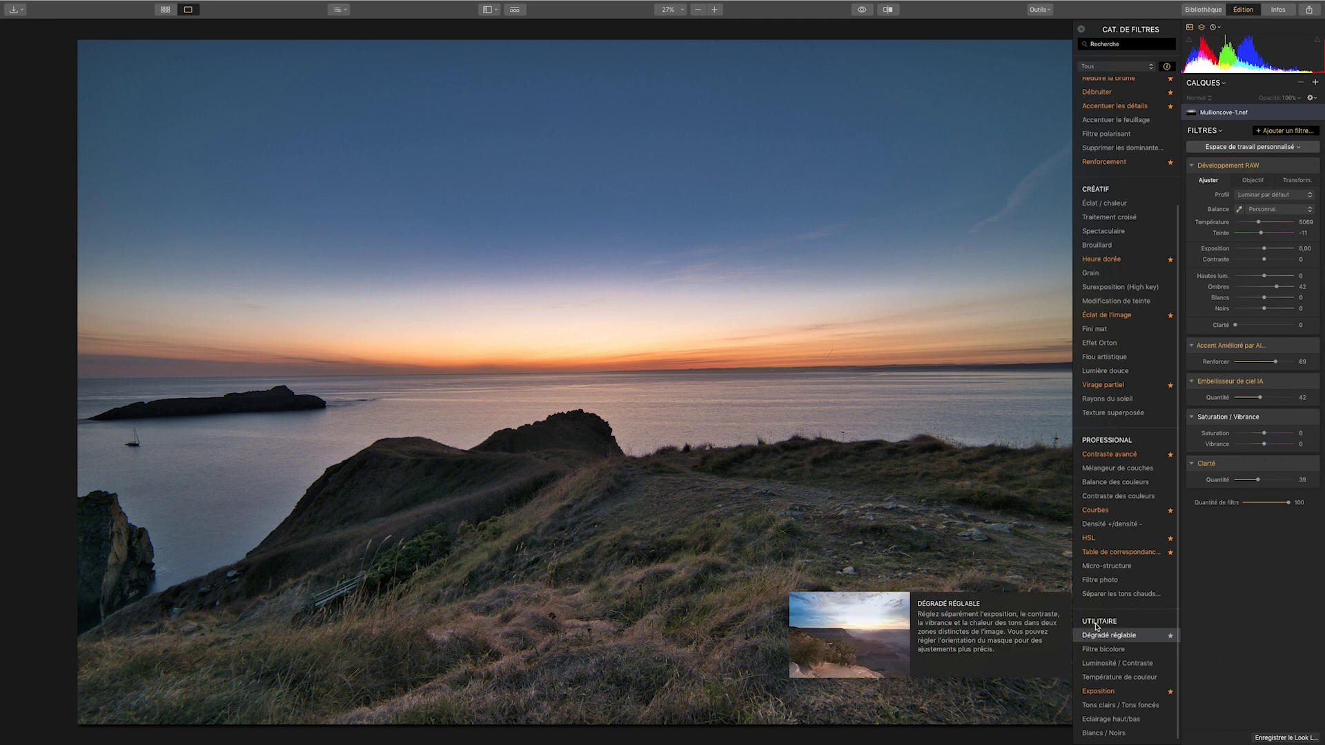
{"action": "left_click", "coordinate": [1141, 638]}
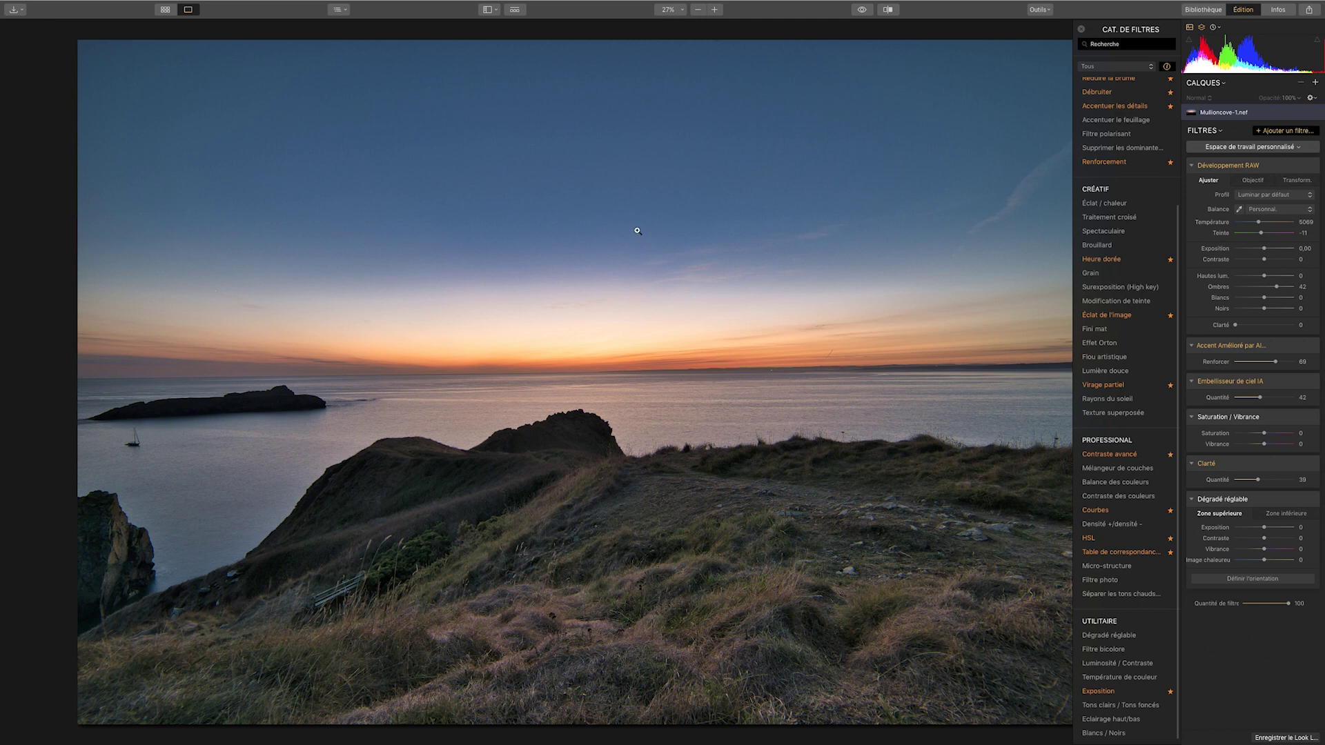
{"action": "left_click", "coordinate": [1271, 580]}
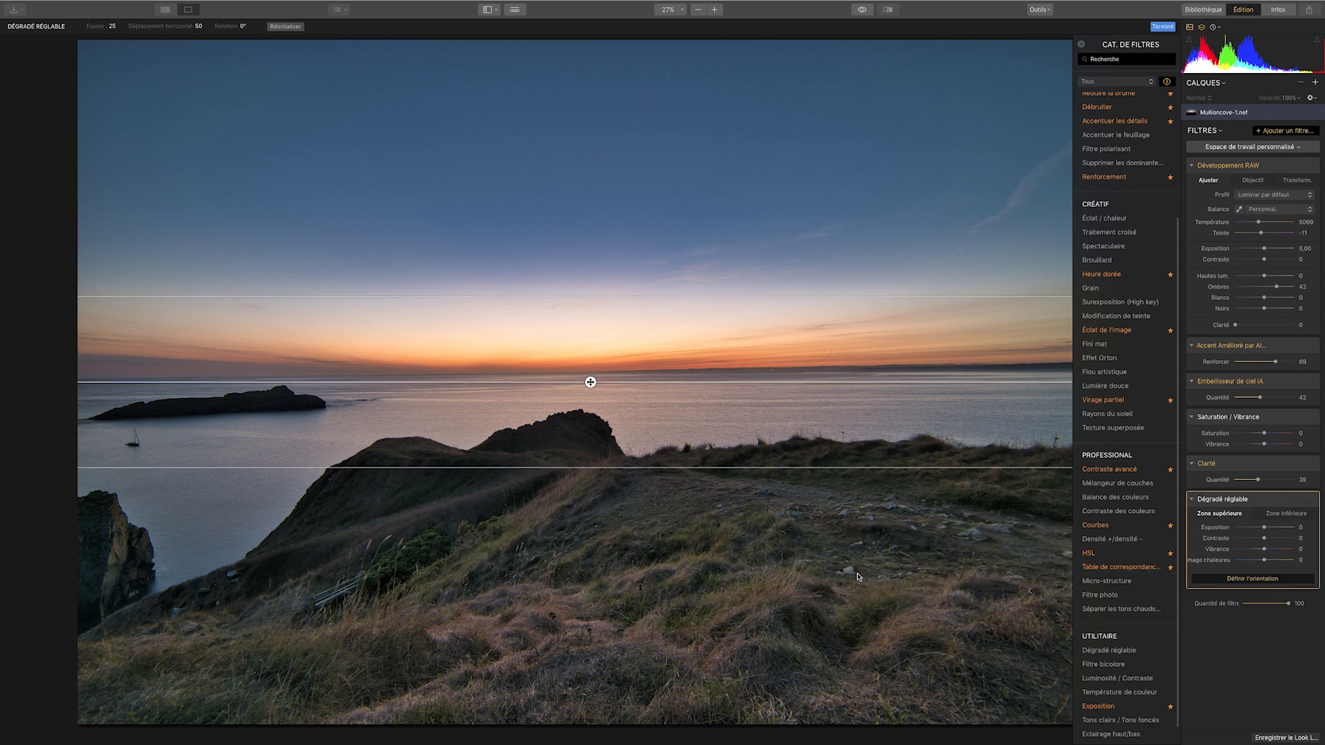
{"action": "left_click_drag", "start_coordinate": [582, 468], "coordinate": [582, 518]}
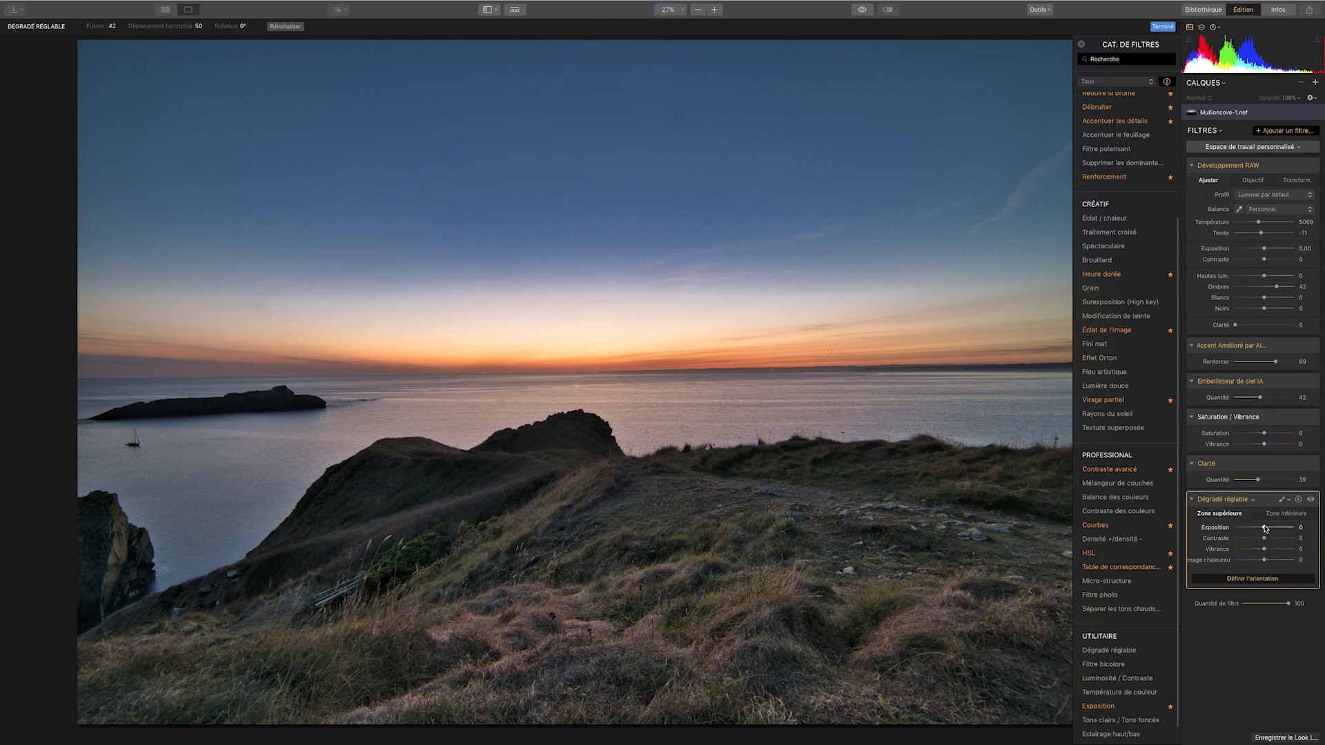
- Set the gradient's Zone supérieure to Exposition -58, Contraste 9, Vibrance 13 and warmth 20, and compare the photo with the filter hidden
{"action": "left_click_drag", "start_coordinate": [1265, 529], "coordinate": [1247, 530]}
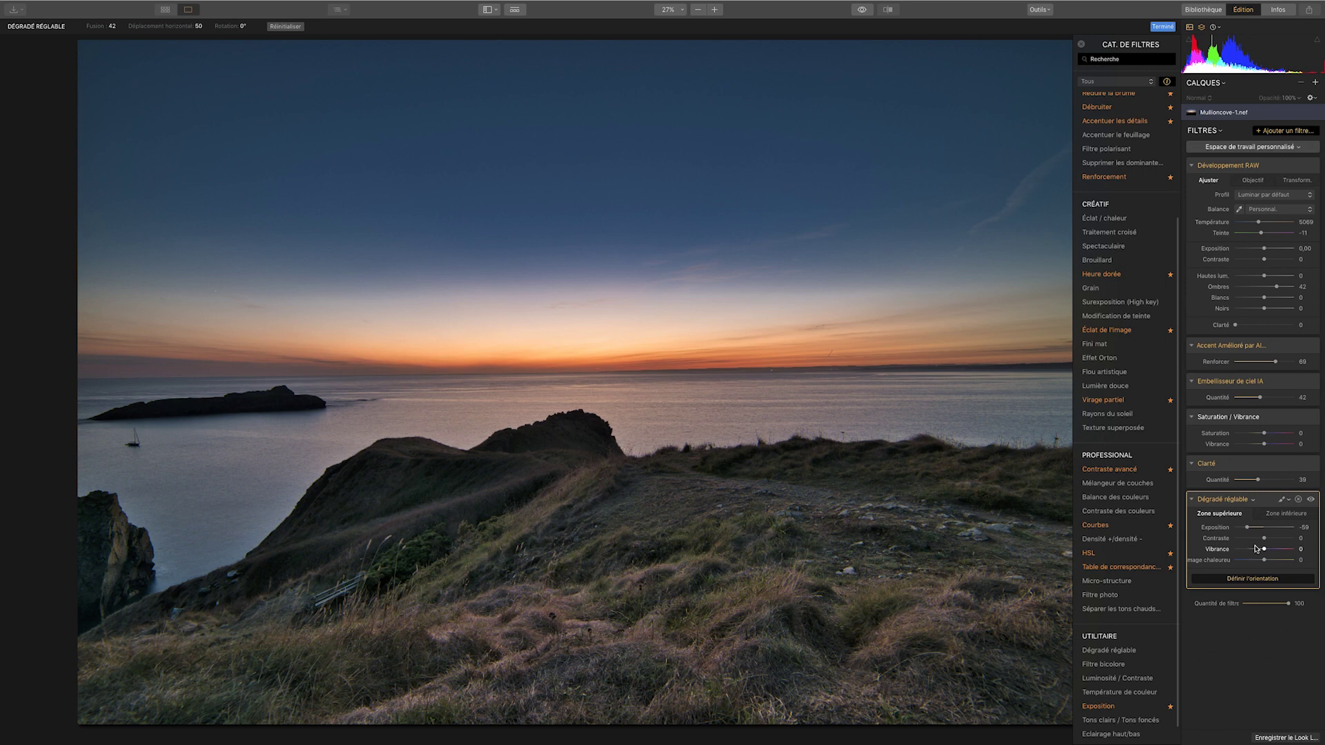
{"action": "left_click_drag", "start_coordinate": [1265, 539], "coordinate": [1270, 551]}
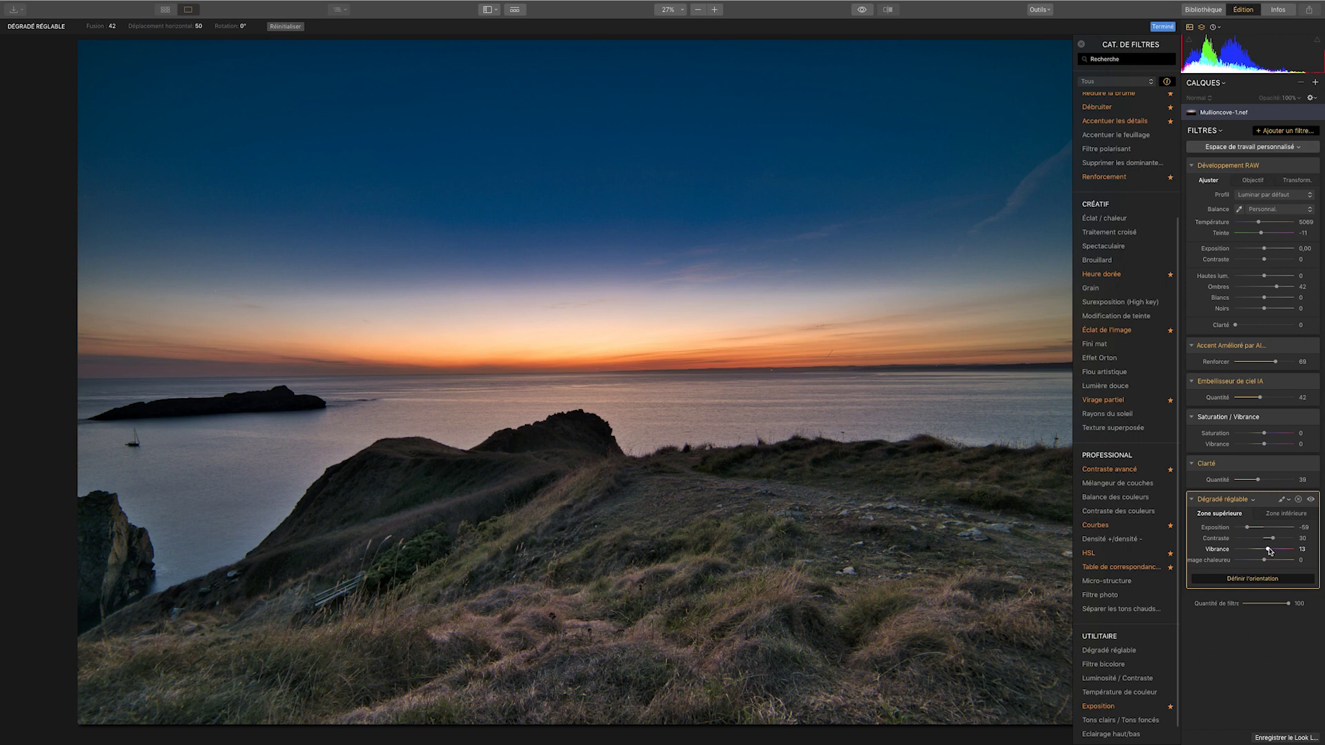
{"action": "left_click_drag", "start_coordinate": [1264, 561], "coordinate": [1272, 563]}
{"action": "left_click", "coordinate": [1268, 539]}
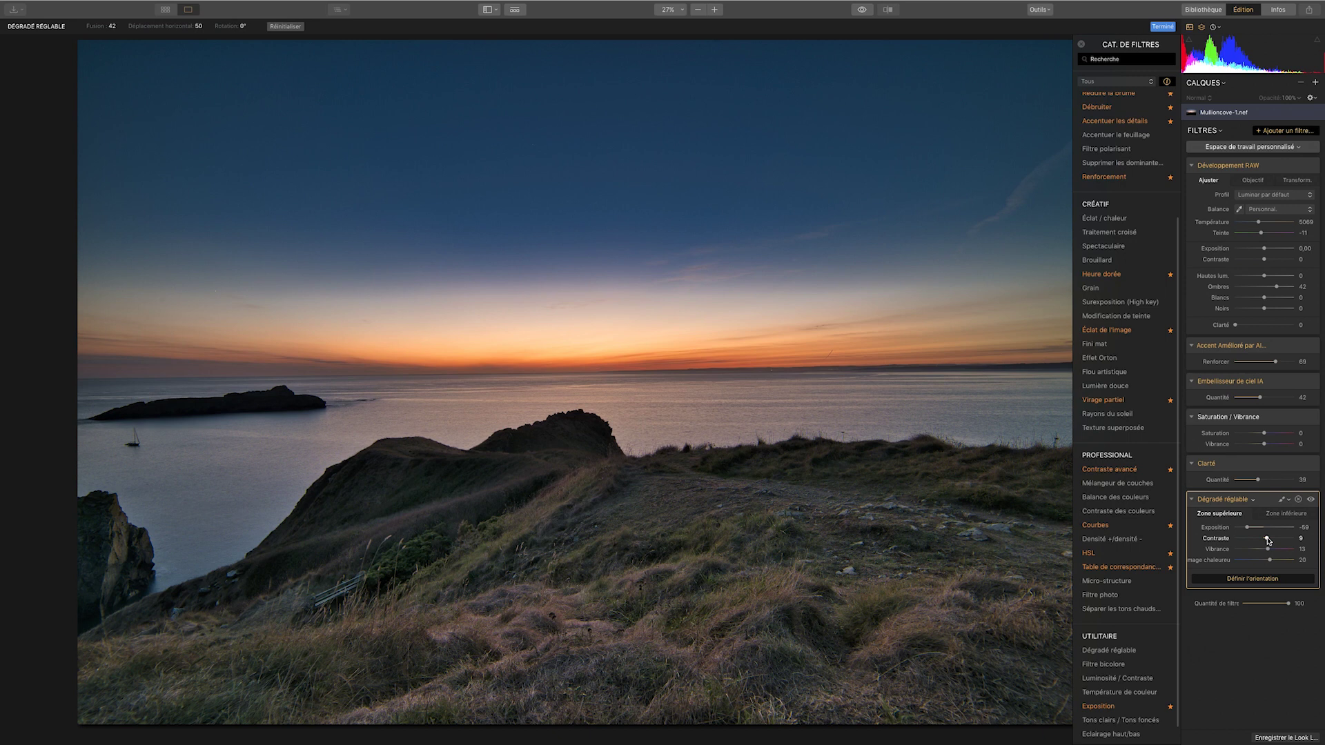
{"action": "left_click", "coordinate": [1312, 500]}
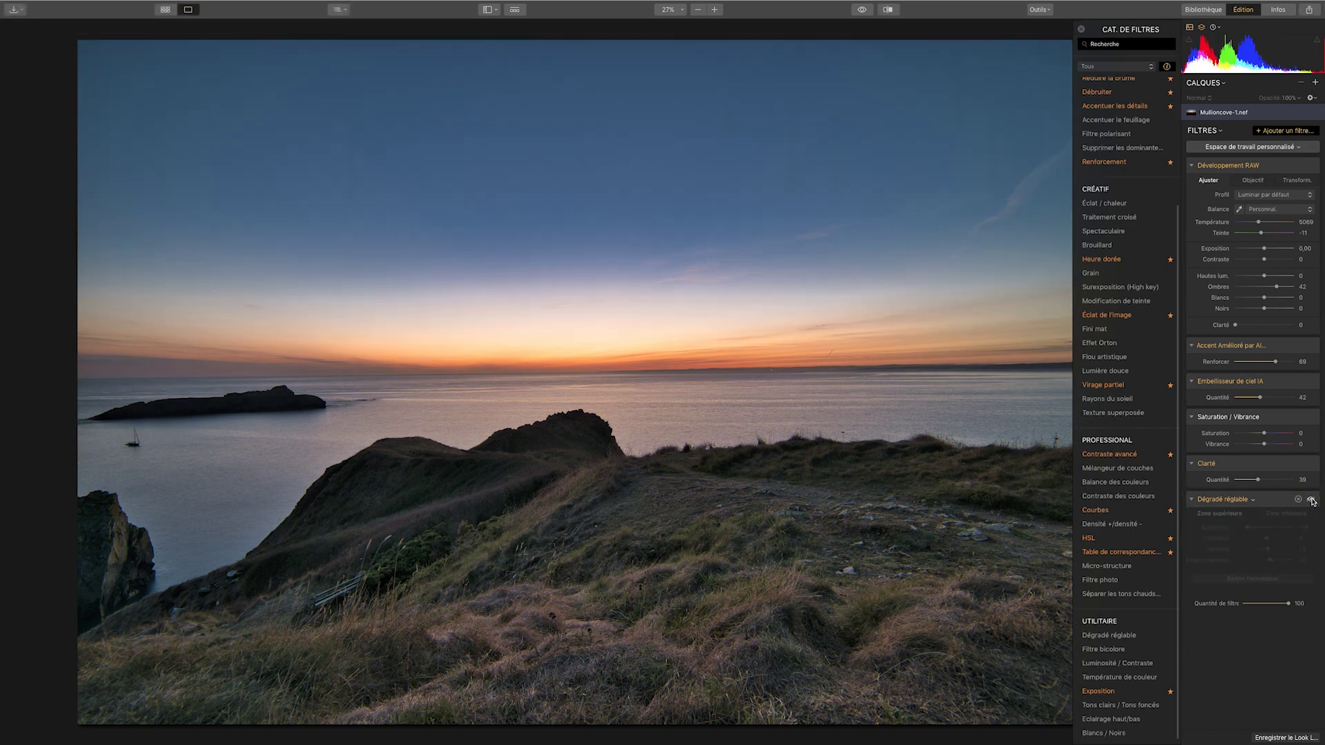
{"action": "left_click", "coordinate": [1311, 499]}
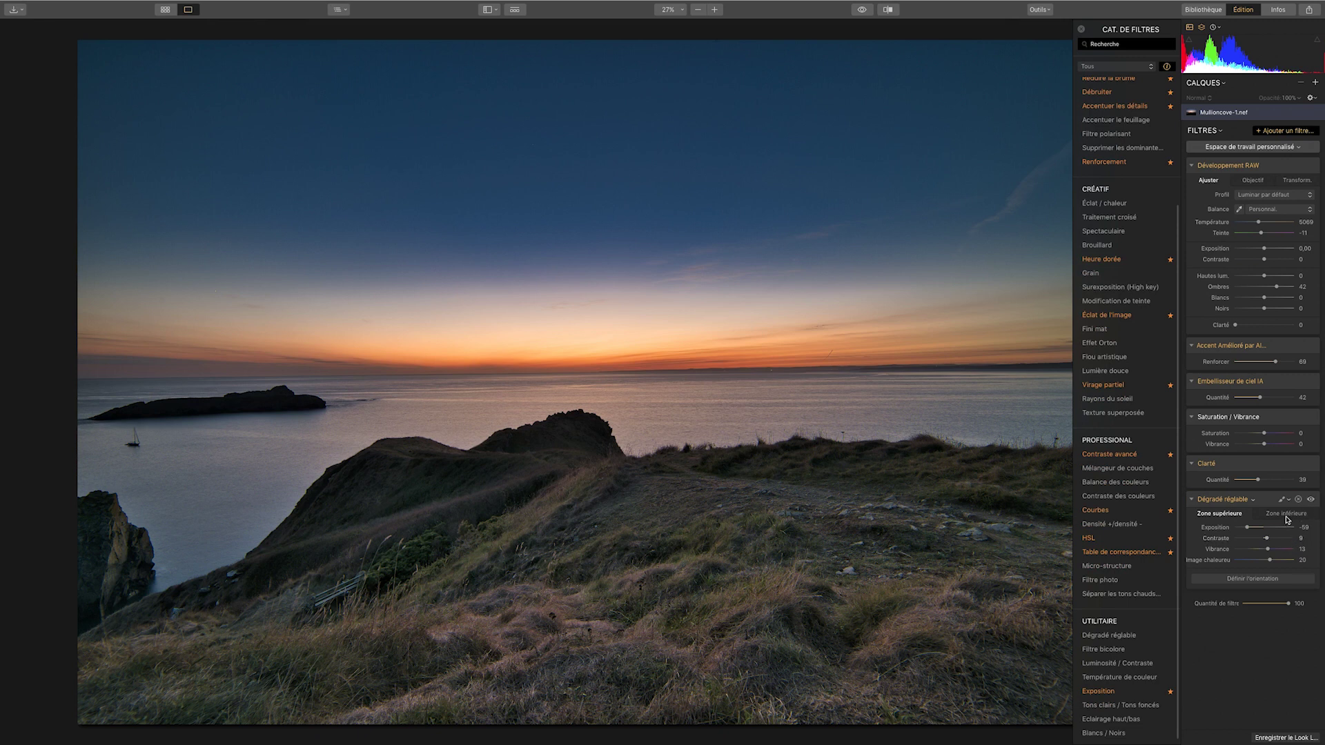
- Try the gradient's Zone inférieure with Exposition -44, Contraste 12, Vibrance 18 and slight warming, and remove the Dégradé réglable filter
{"action": "left_click", "coordinate": [1287, 514]}
{"action": "left_click_drag", "start_coordinate": [1265, 527], "coordinate": [1251, 530]}
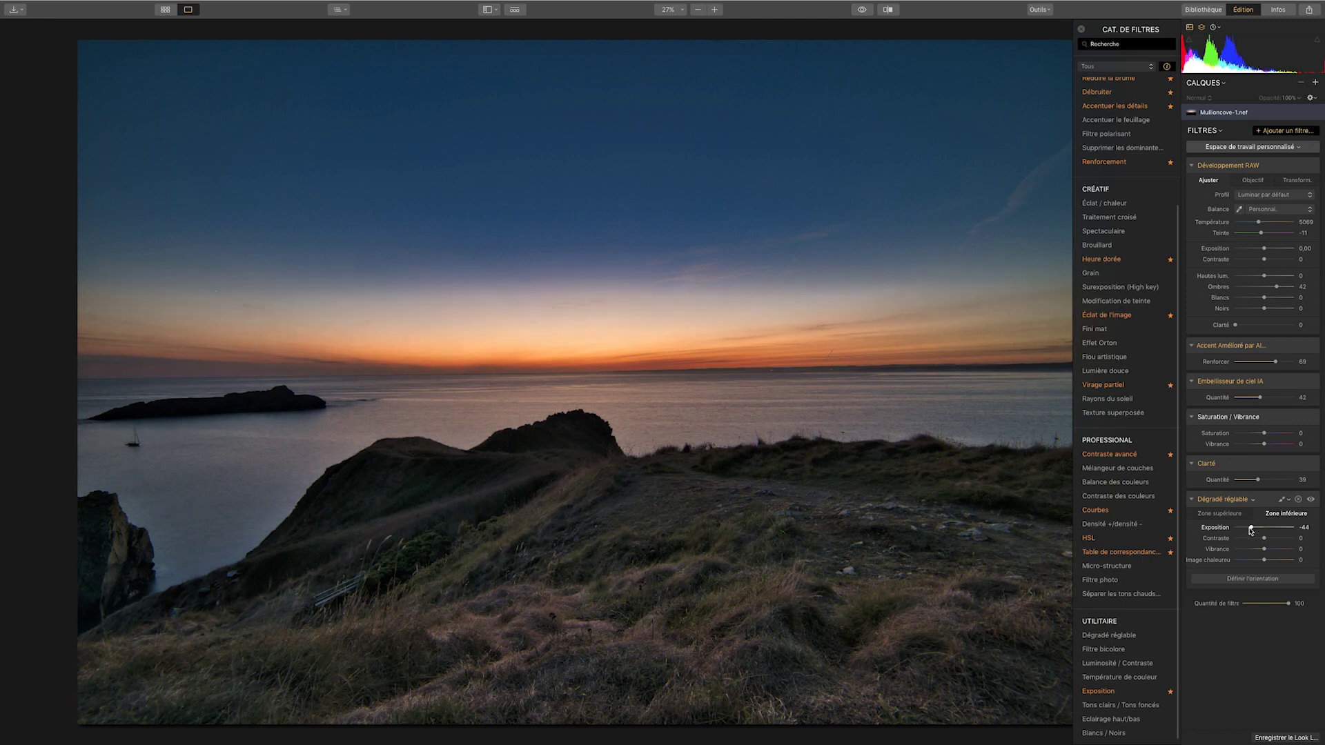
{"action": "left_click_drag", "start_coordinate": [1275, 544], "coordinate": [1269, 541]}
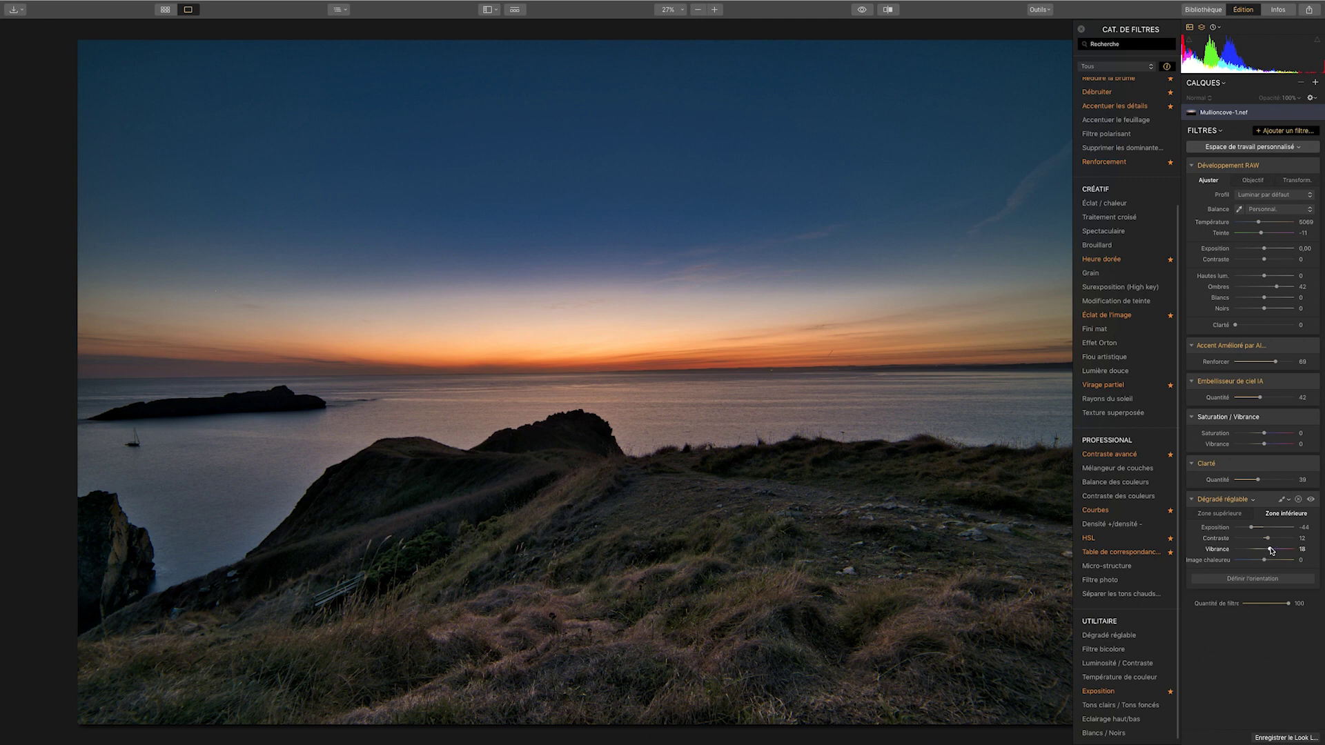
{"action": "left_click_drag", "start_coordinate": [1264, 560], "coordinate": [1270, 560]}
{"action": "left_click", "coordinate": [1298, 500]}
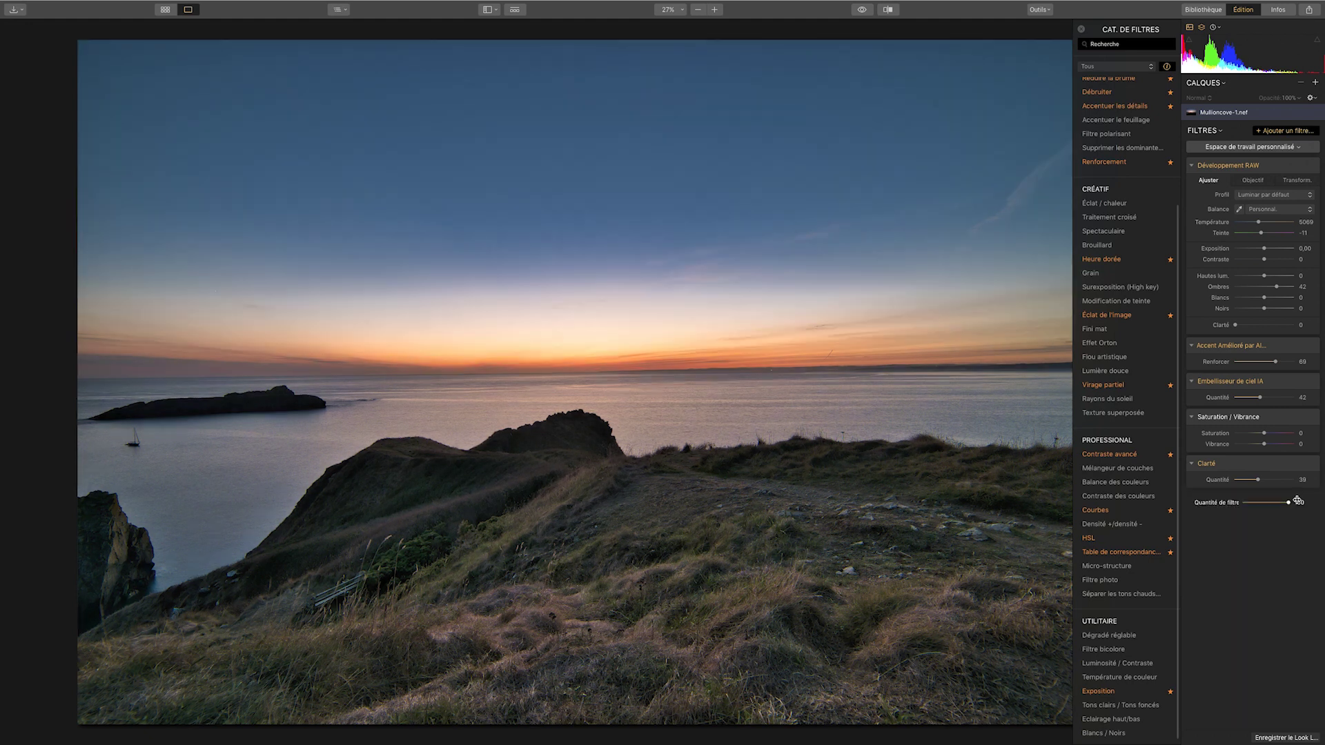
- Add the Filtre bicolore filter with its default tint preset and set its Quantité to 40
{"action": "left_click", "coordinate": [1113, 651]}
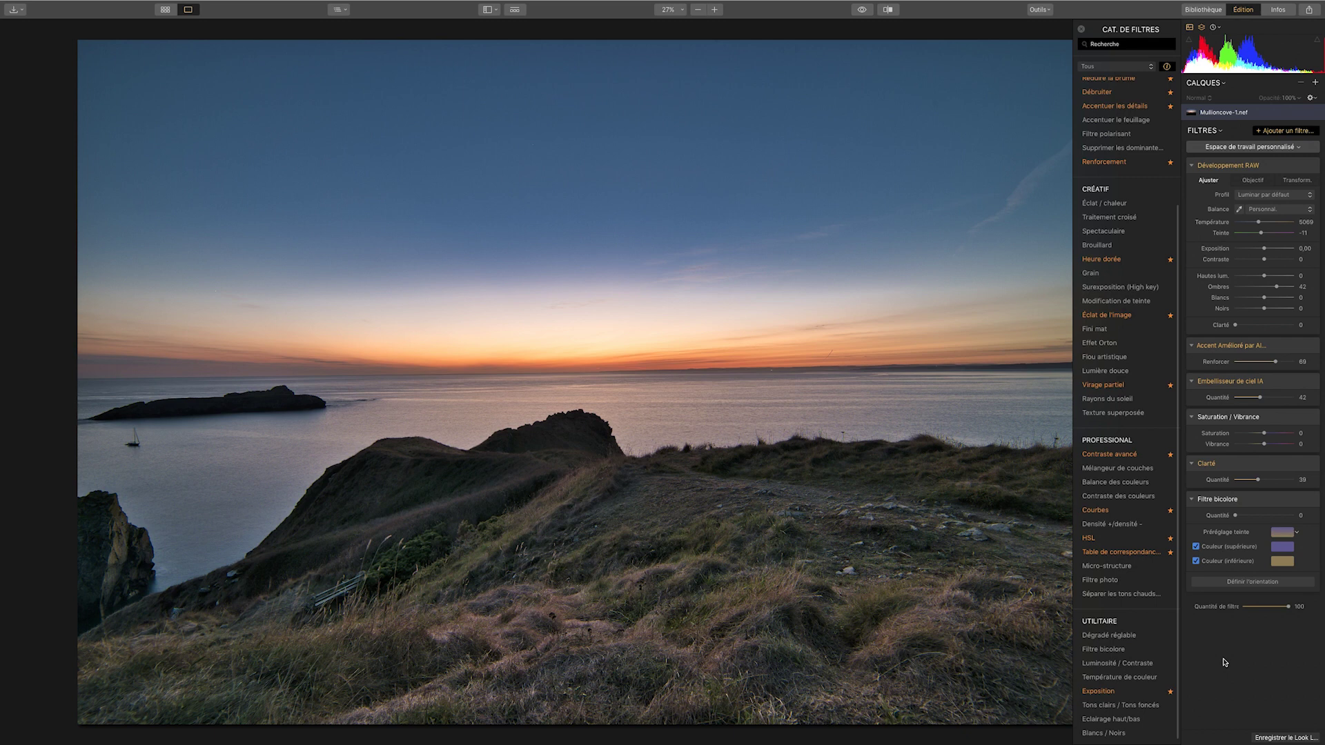
{"action": "left_click", "coordinate": [1297, 532]}
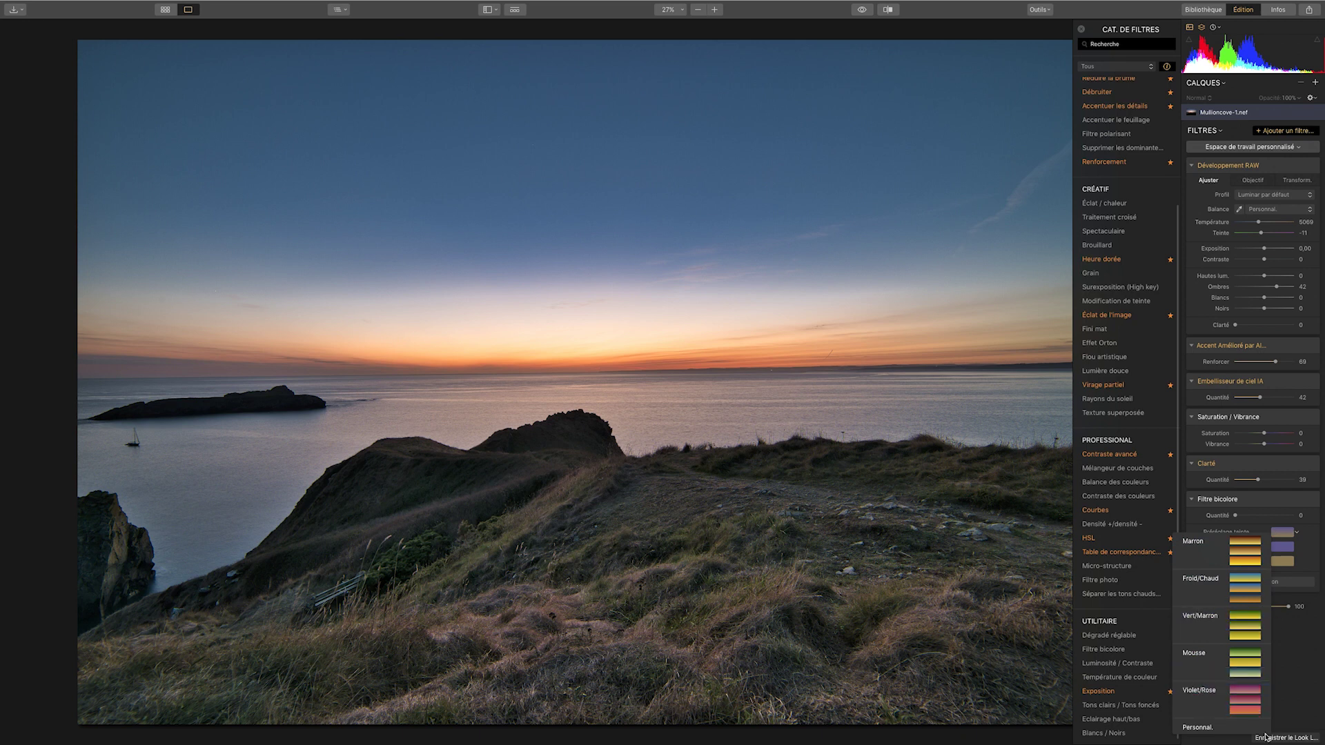
{"action": "left_click", "coordinate": [1321, 663]}
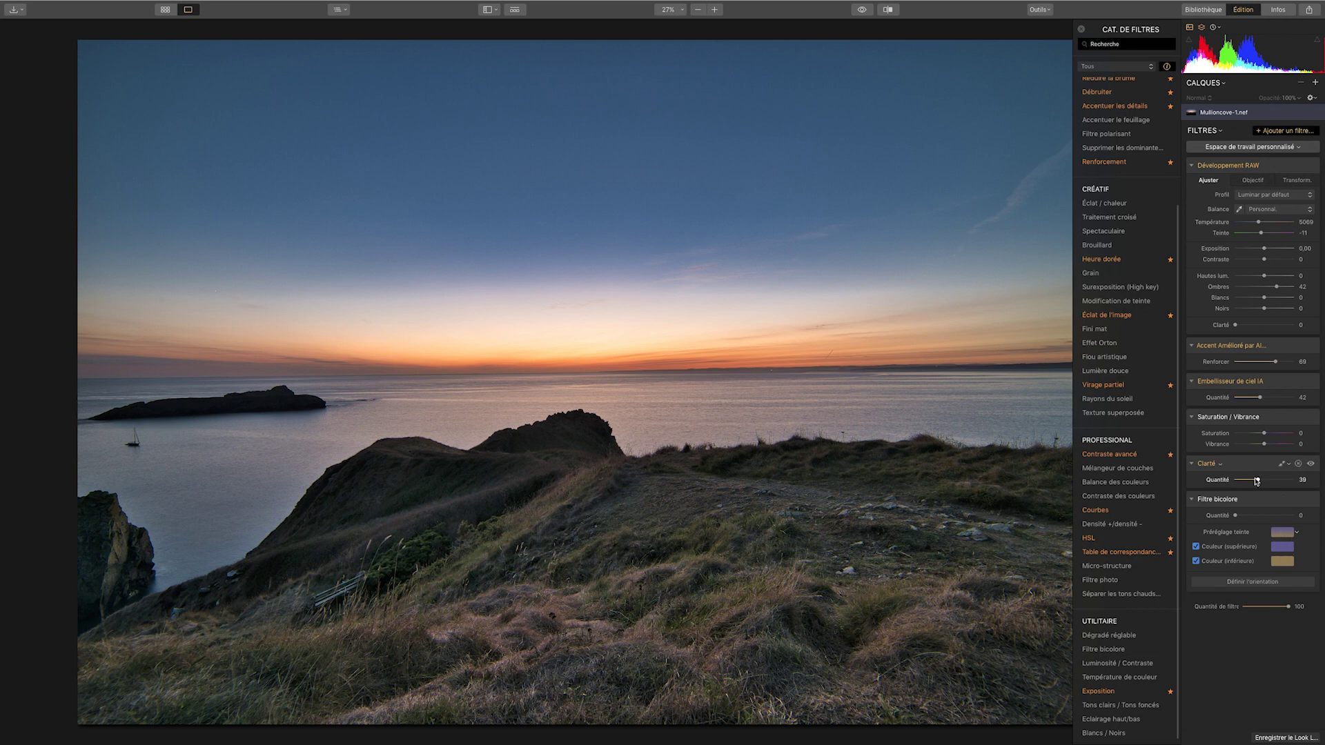
{"action": "left_click_drag", "start_coordinate": [1236, 516], "coordinate": [1254, 517]}
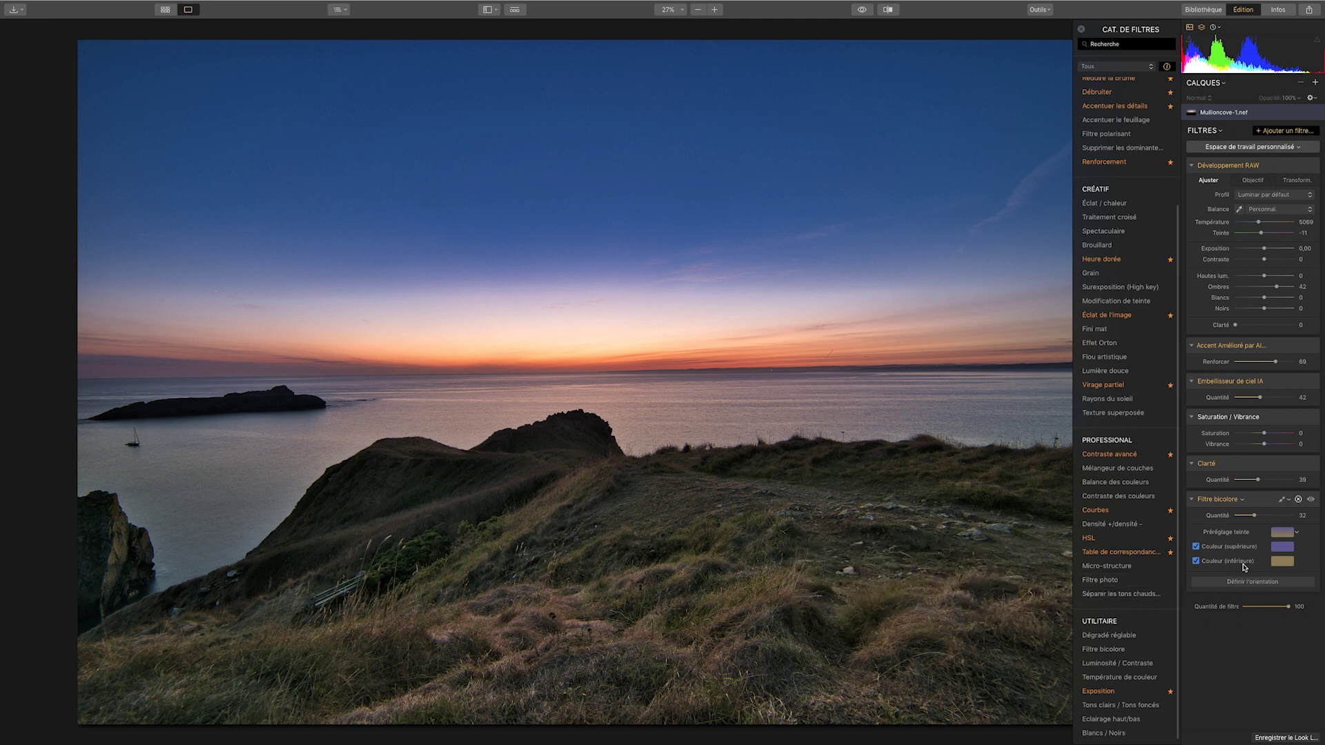
{"action": "mouse_move", "coordinate": [1255, 518]}
{"action": "left_mouse_down"}
{"action": "mouse_move", "coordinate": [1226, 518]}
{"action": "mouse_move", "coordinate": [1260, 518]}
{"action": "left_mouse_up"}
- View the colour pickers for the bicolour filter's upper and lower colours without changing either colour
{"action": "left_click", "coordinate": [1285, 552]}
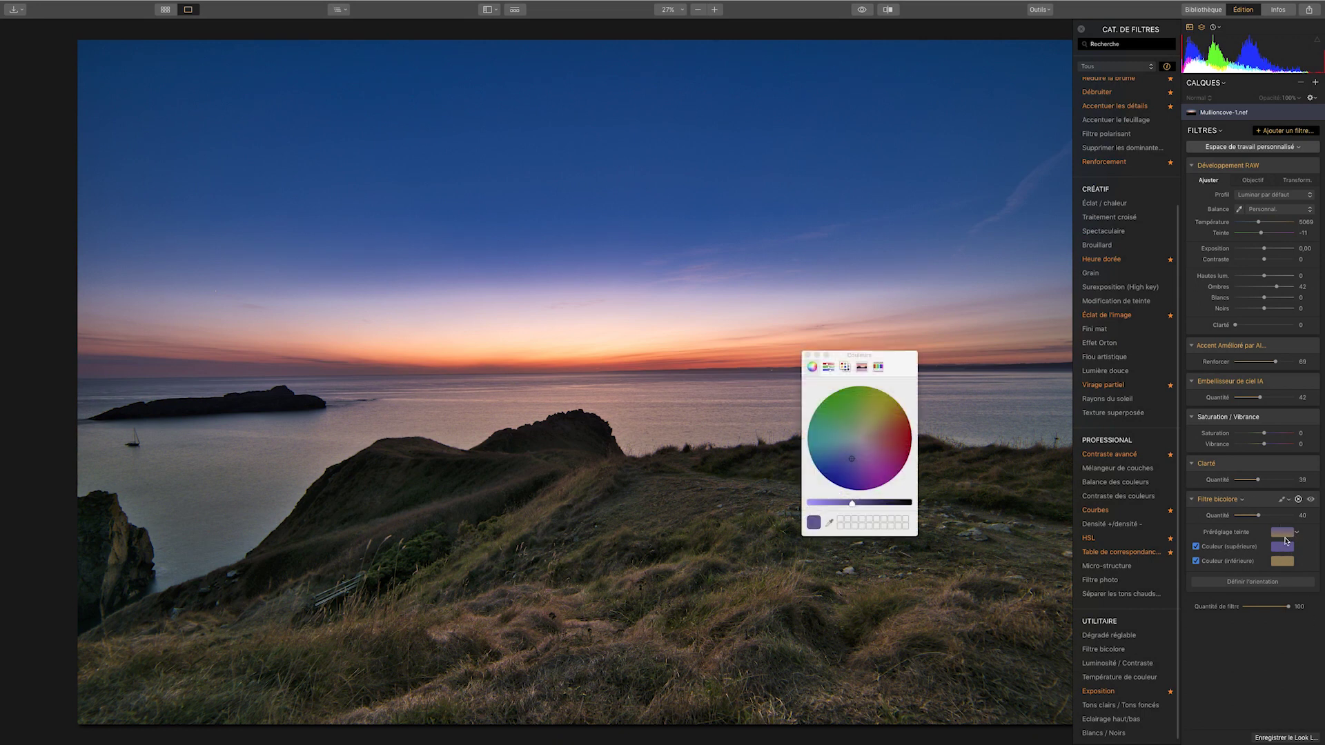
{"action": "left_click", "coordinate": [807, 356]}
{"action": "left_click", "coordinate": [1283, 561]}
{"action": "left_click", "coordinate": [808, 355]}
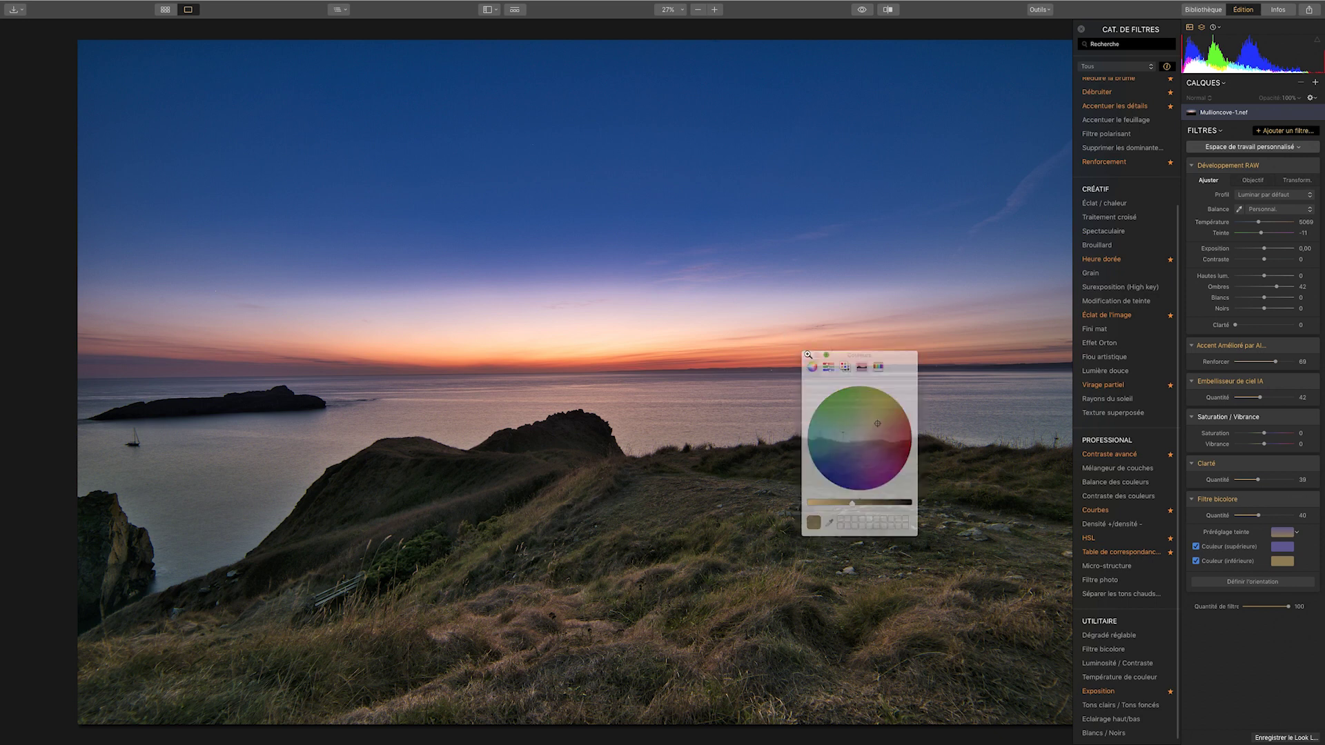
- Look through the colour picker modes and set the bicolour filter's upper colour to a dark navy blue on the colour wheel
{"action": "left_click", "coordinate": [1283, 547]}
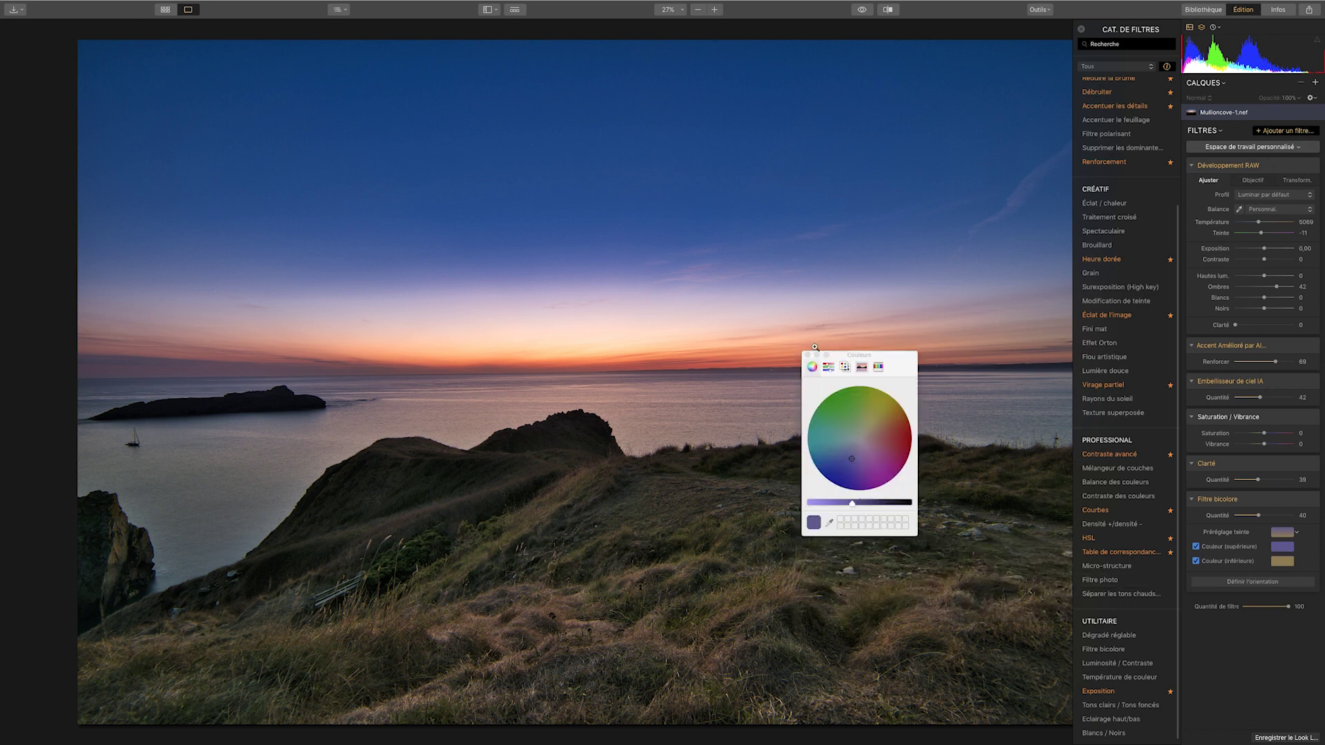
{"action": "left_click", "coordinate": [830, 368]}
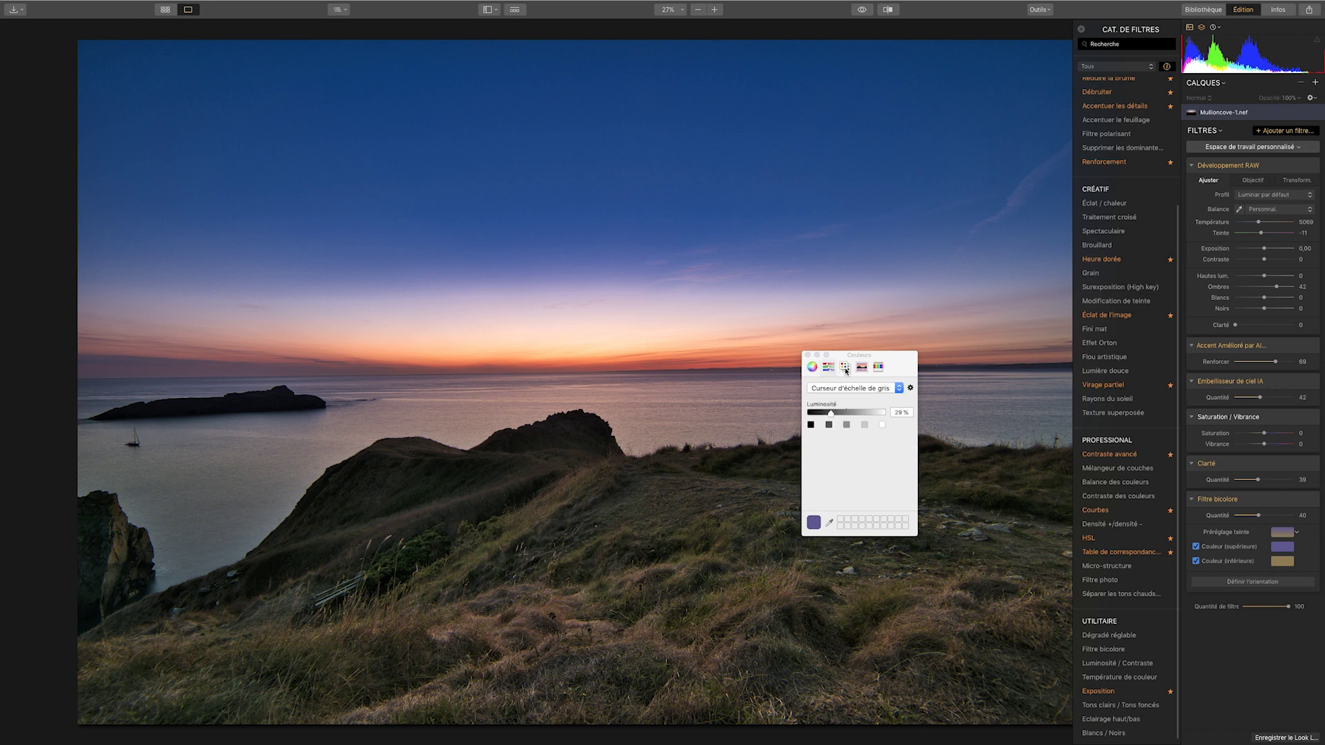
{"action": "left_click", "coordinate": [861, 368]}
{"action": "left_click", "coordinate": [863, 370]}
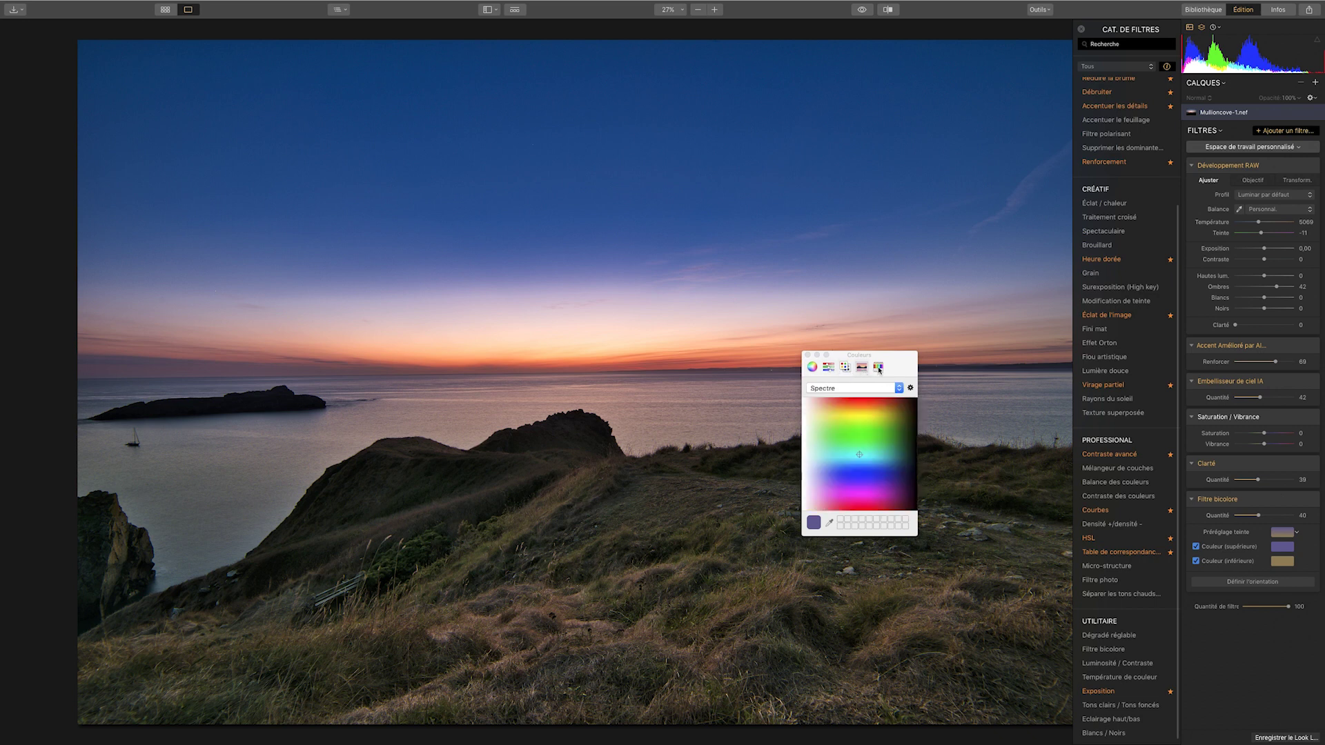
{"action": "left_click", "coordinate": [879, 369]}
{"action": "left_click", "coordinate": [813, 369]}
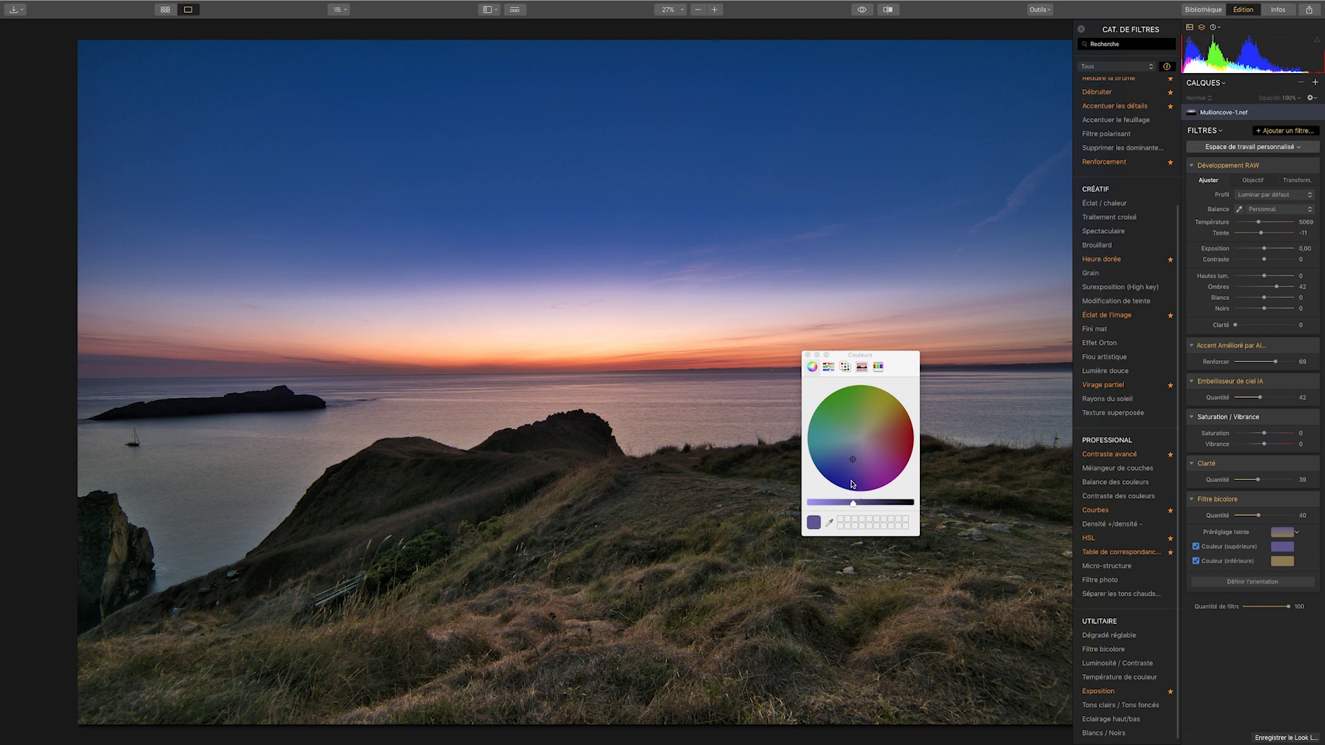
{"action": "left_click_drag", "start_coordinate": [854, 461], "coordinate": [881, 505]}
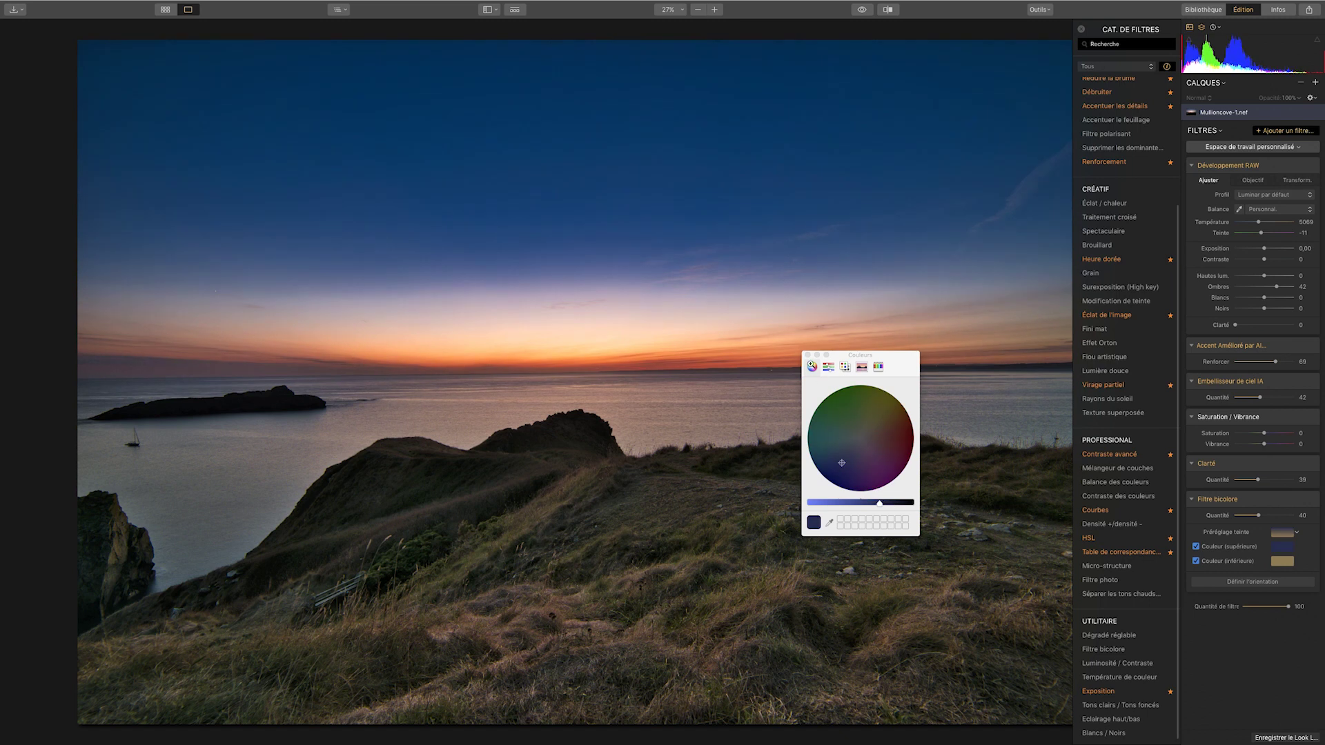
{"action": "left_click", "coordinate": [808, 355]}
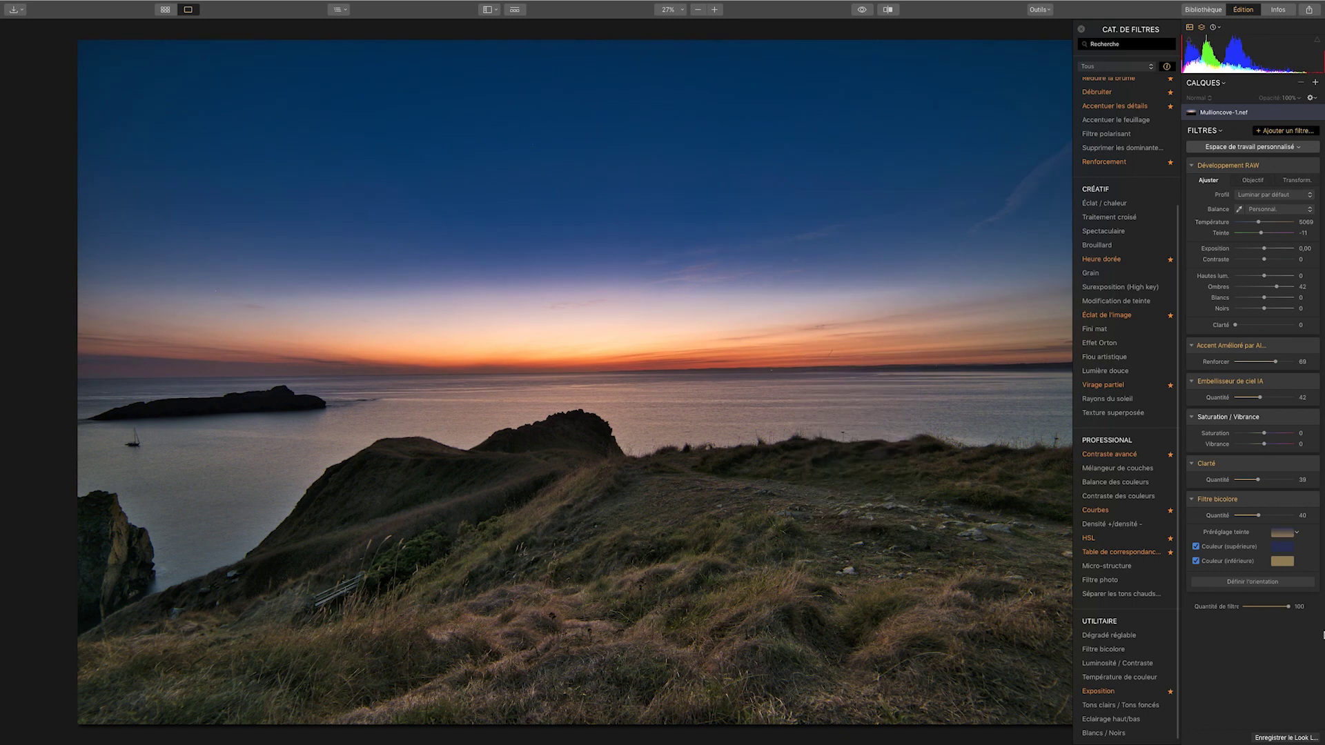
- Change the bicolour filter's lower colour to a lighter pinkish brown
{"action": "left_click", "coordinate": [1282, 562]}
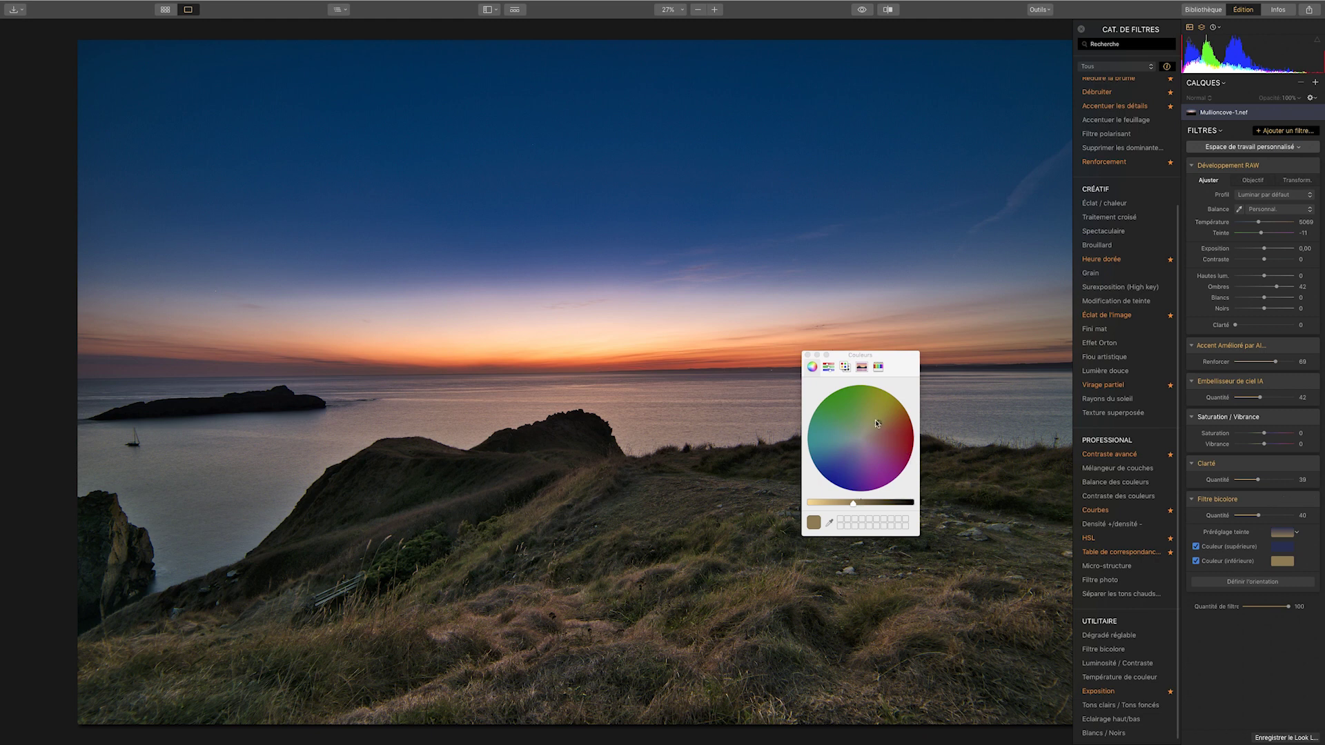
{"action": "mouse_move", "coordinate": [884, 409]}
{"action": "left_mouse_down"}
{"action": "mouse_move", "coordinate": [860, 441]}
{"action": "mouse_move", "coordinate": [874, 421]}
{"action": "mouse_move", "coordinate": [863, 438]}
{"action": "mouse_move", "coordinate": [879, 435]}
{"action": "left_mouse_up"}
{"action": "mouse_move", "coordinate": [853, 505]}
{"action": "left_mouse_down"}
{"action": "mouse_move", "coordinate": [866, 505]}
{"action": "mouse_move", "coordinate": [839, 506]}
{"action": "left_mouse_up"}
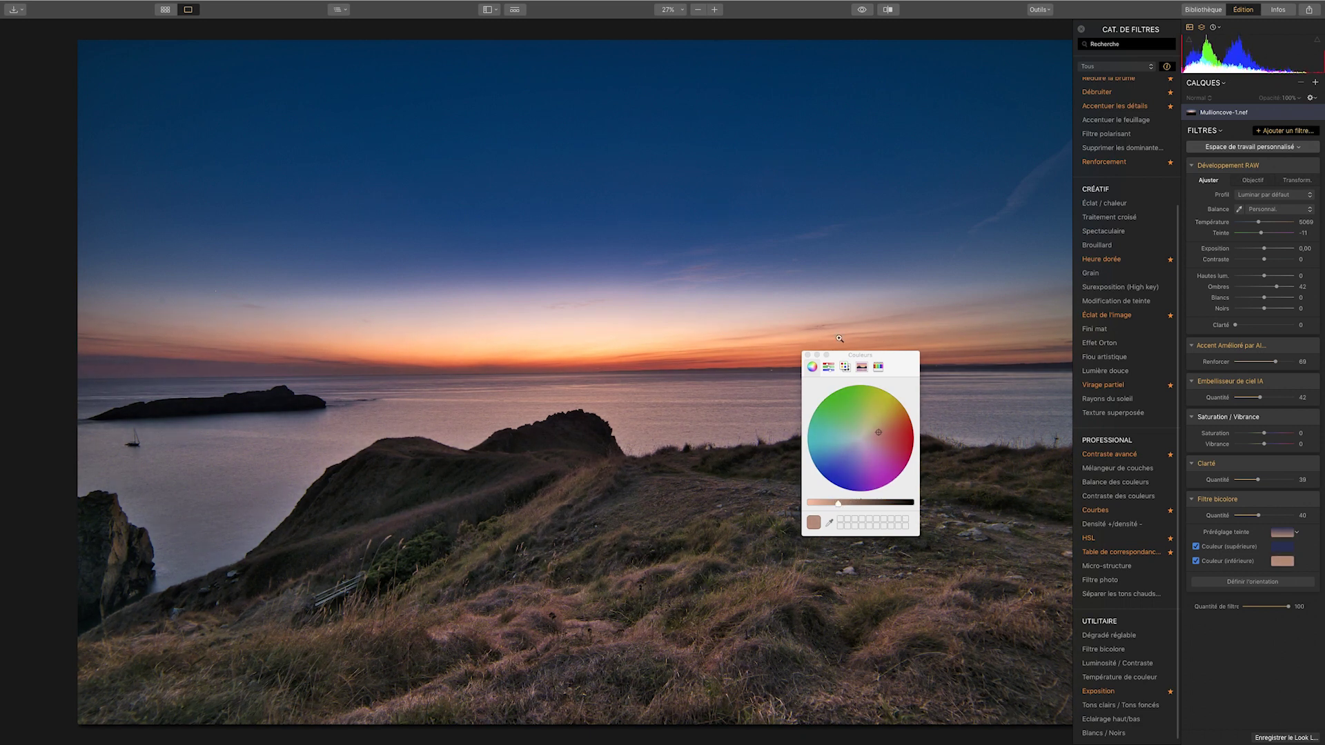
- Close the colour picker and remove the Filtre bicolore filter from the photo
{"action": "left_click", "coordinate": [807, 355]}
{"action": "left_click", "coordinate": [1296, 499]}
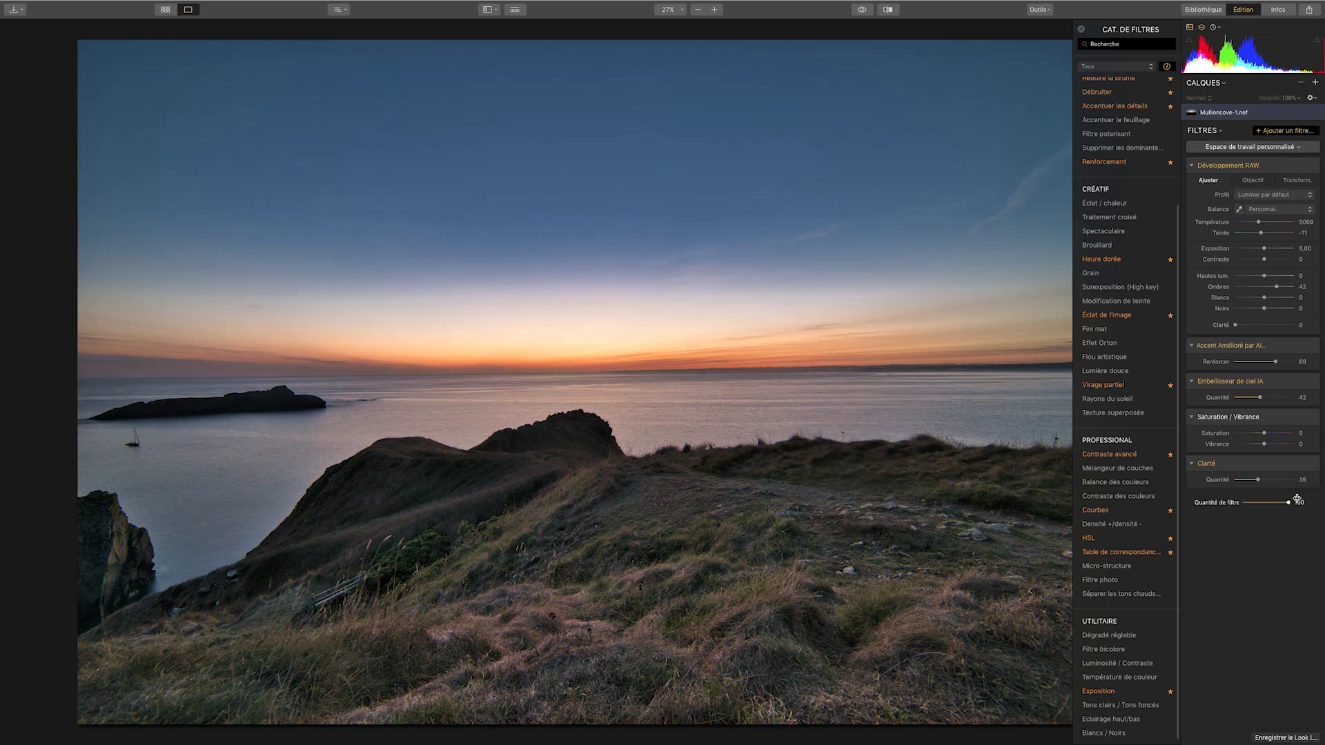
- Try the Luminosité / Contraste filter with Luminosité at -37 and Contraste at 19, and remove the filter
{"action": "left_click", "coordinate": [1137, 667]}
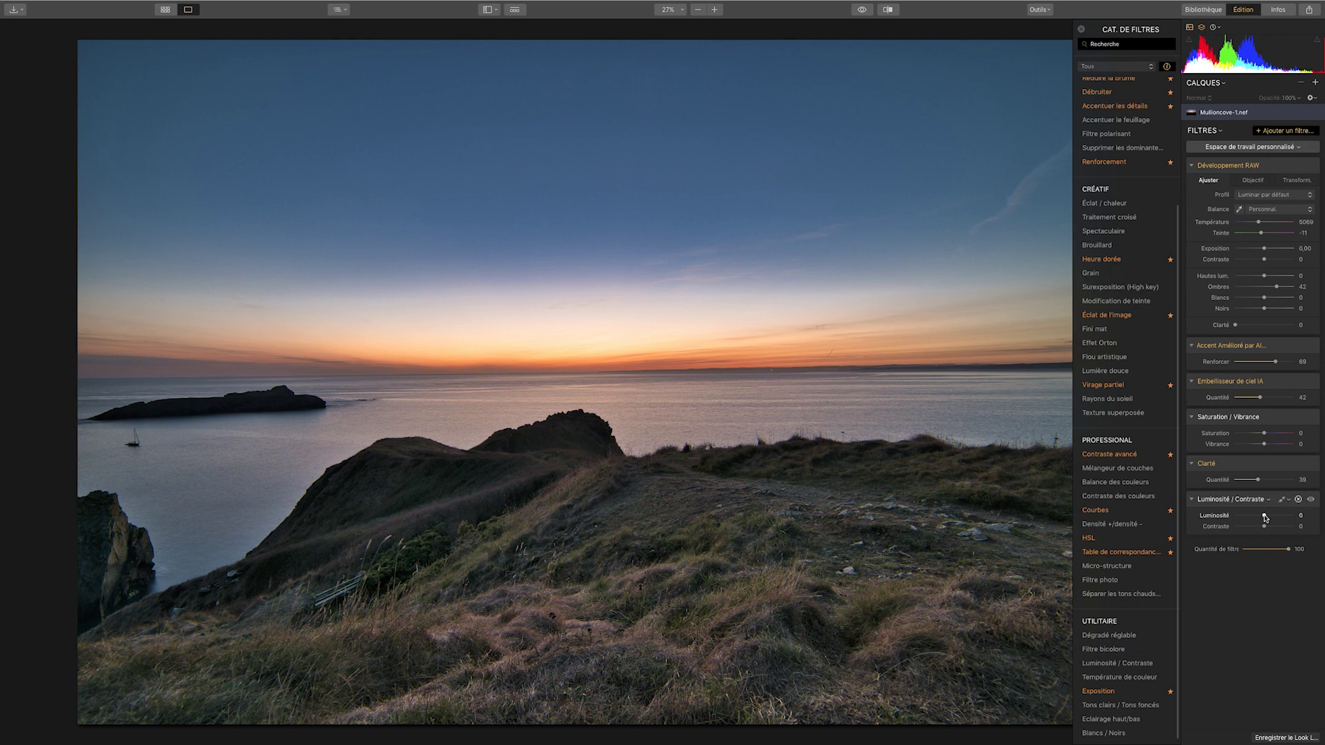
{"action": "mouse_move", "coordinate": [1265, 518]}
{"action": "left_mouse_down"}
{"action": "mouse_move", "coordinate": [1246, 517]}
{"action": "mouse_move", "coordinate": [1285, 516]}
{"action": "mouse_move", "coordinate": [1241, 515]}
{"action": "left_mouse_up"}
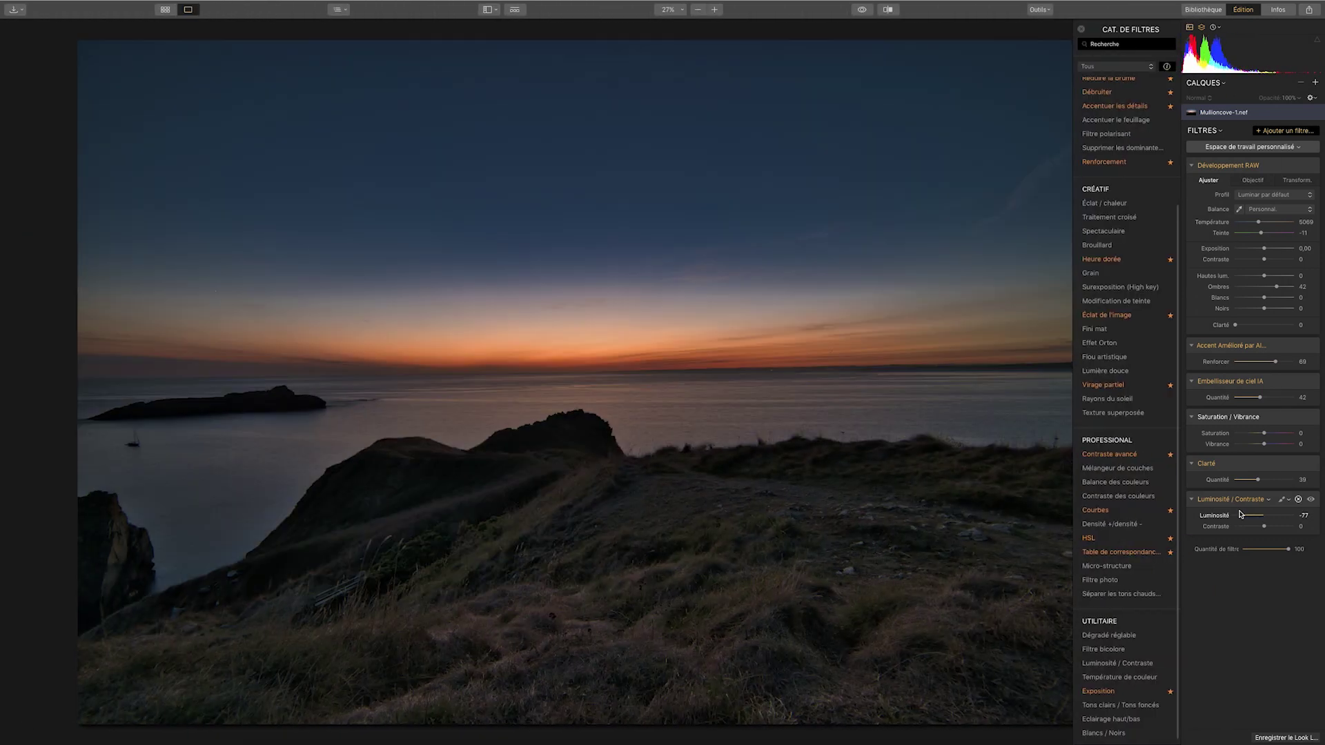
{"action": "double_click", "coordinate": [1241, 514]}
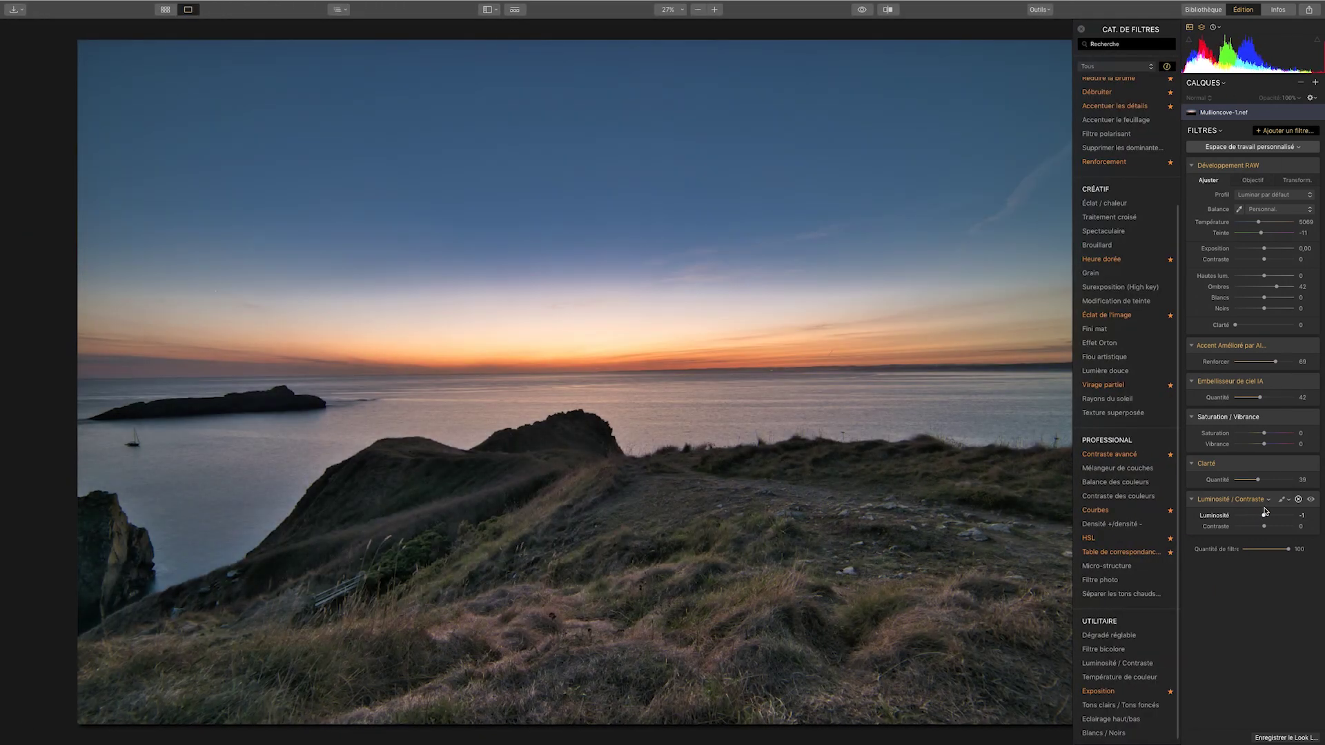
{"action": "mouse_move", "coordinate": [1266, 528]}
{"action": "left_mouse_down"}
{"action": "mouse_move", "coordinate": [1239, 526]}
{"action": "mouse_move", "coordinate": [1272, 524]}
{"action": "mouse_move", "coordinate": [1257, 515]}
{"action": "left_mouse_up"}
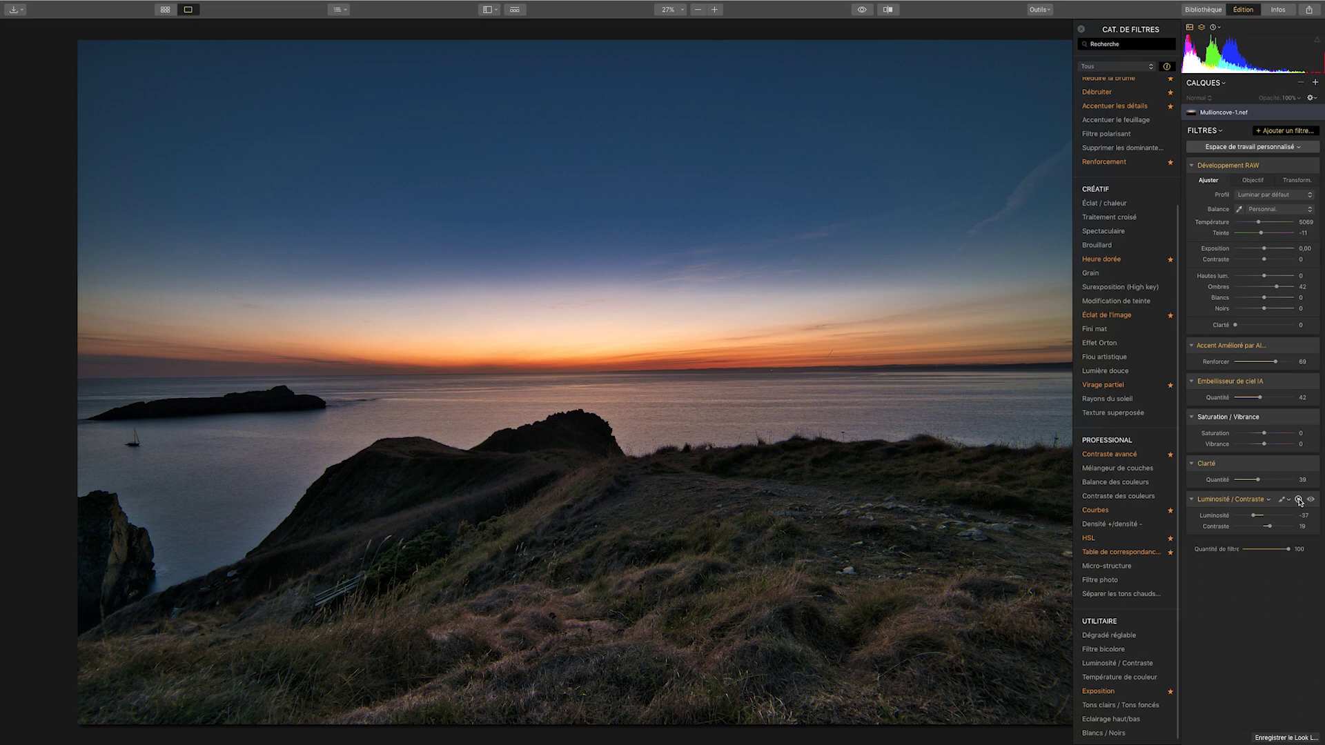
{"action": "left_click", "coordinate": [1300, 502]}
- Try the Température de couleur filter with its Balance set to Tungstène, and remove the filter
{"action": "left_click", "coordinate": [1119, 677]}
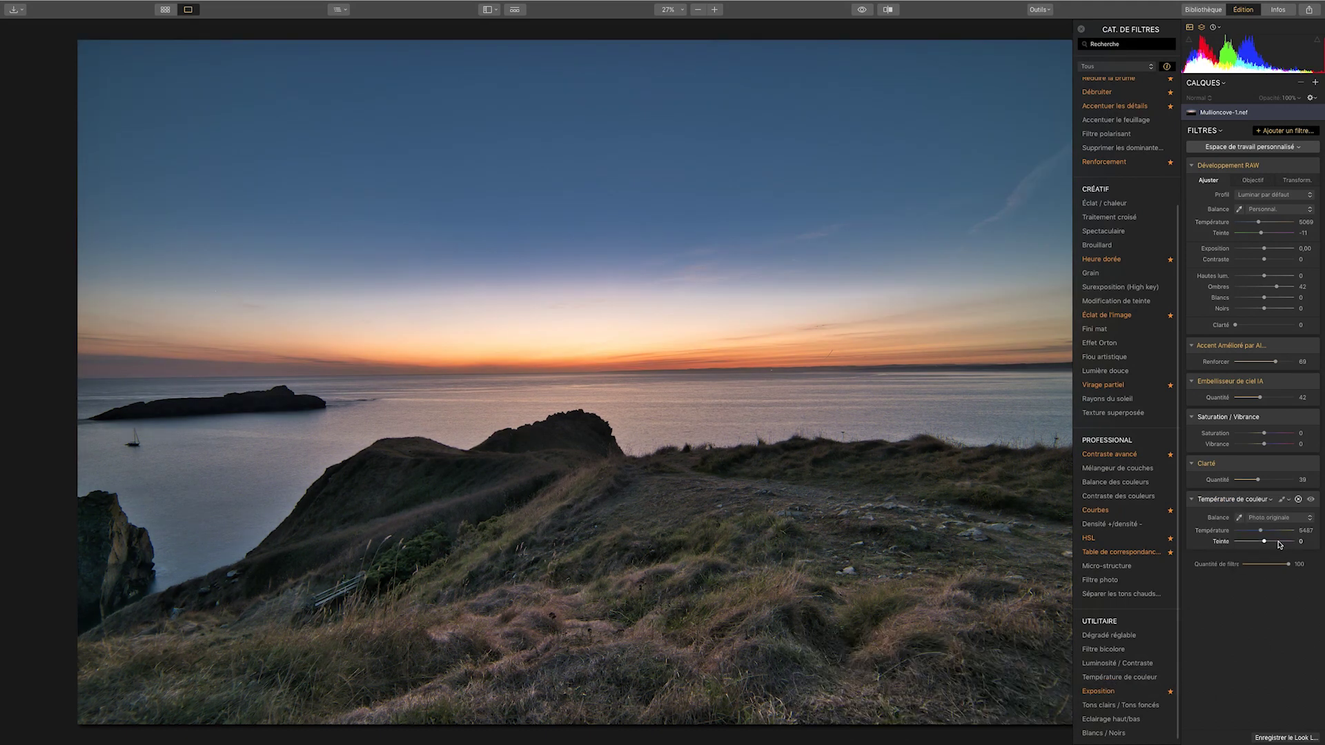
{"action": "left_click", "coordinate": [1307, 519]}
{"action": "left_click", "coordinate": [1306, 521]}
{"action": "left_click", "coordinate": [1301, 537]}
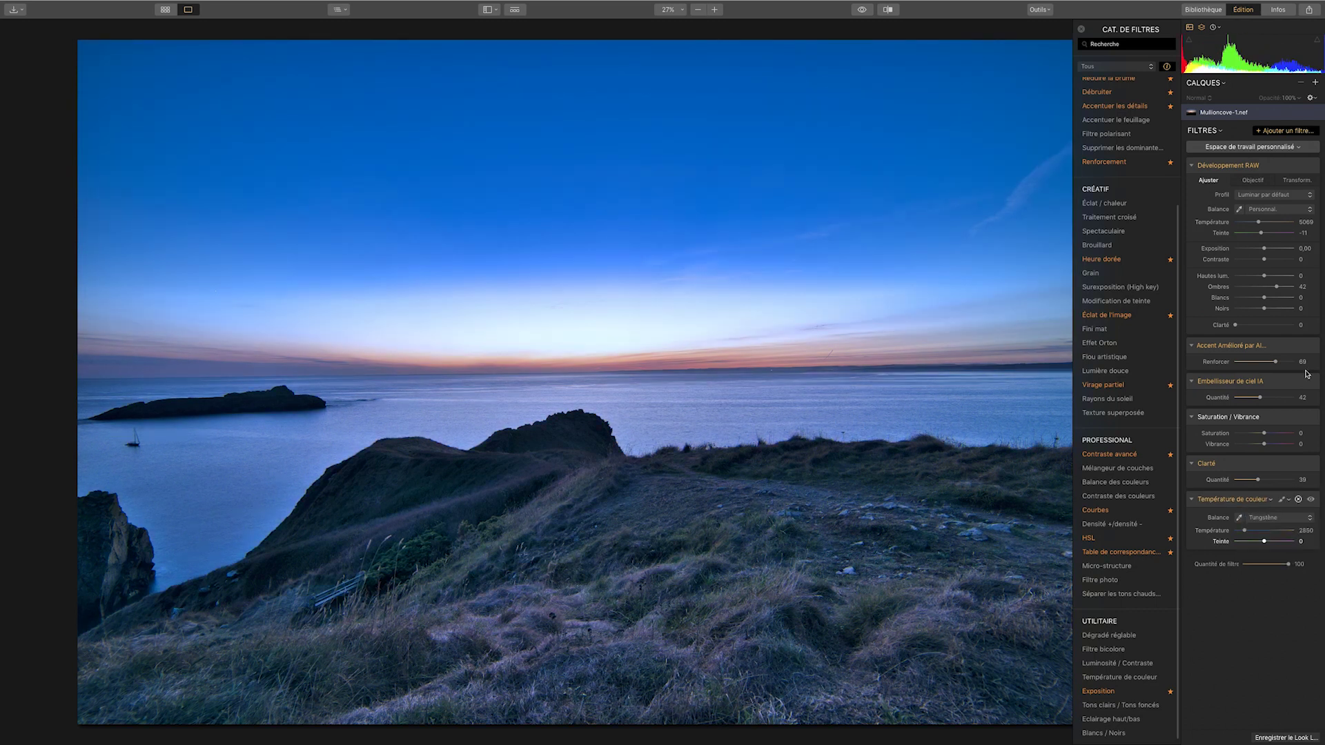
{"action": "left_click", "coordinate": [1298, 499]}
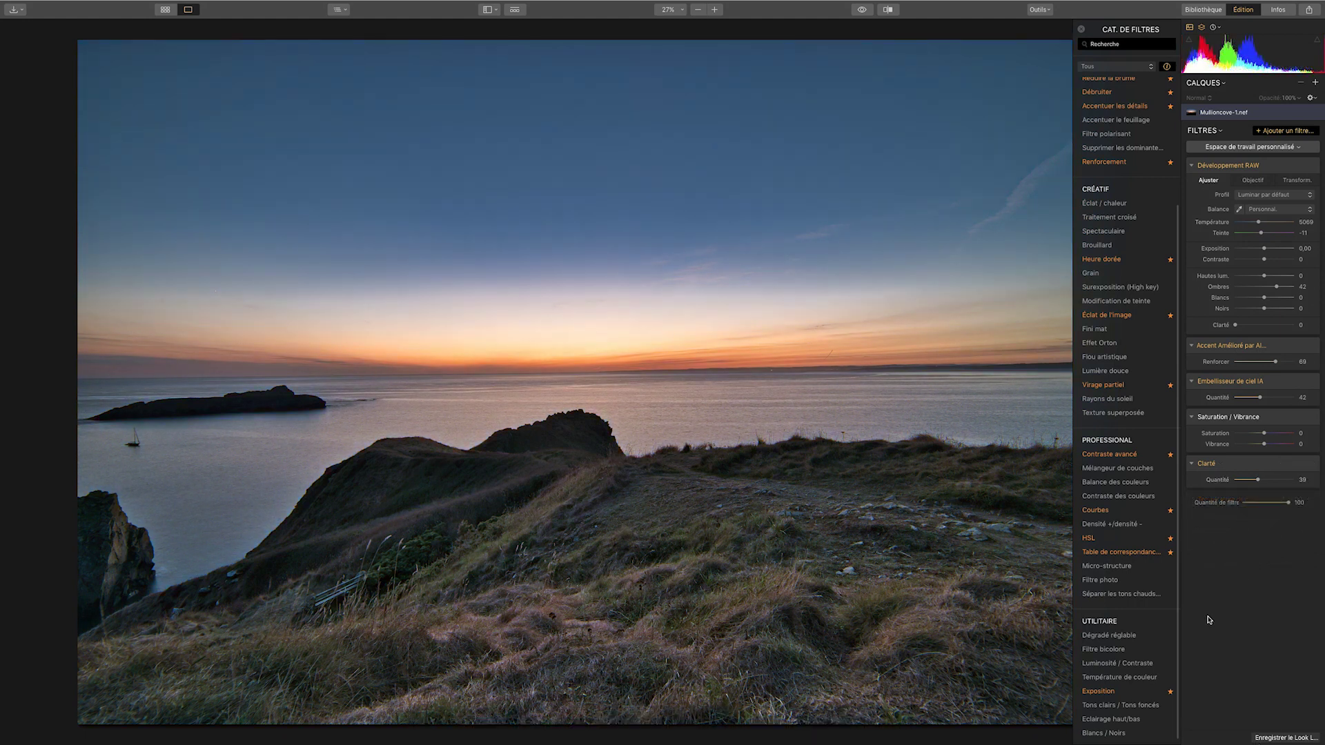
- Add the Exposition filter and try a lower Exposition value
{"action": "left_click", "coordinate": [1099, 693]}
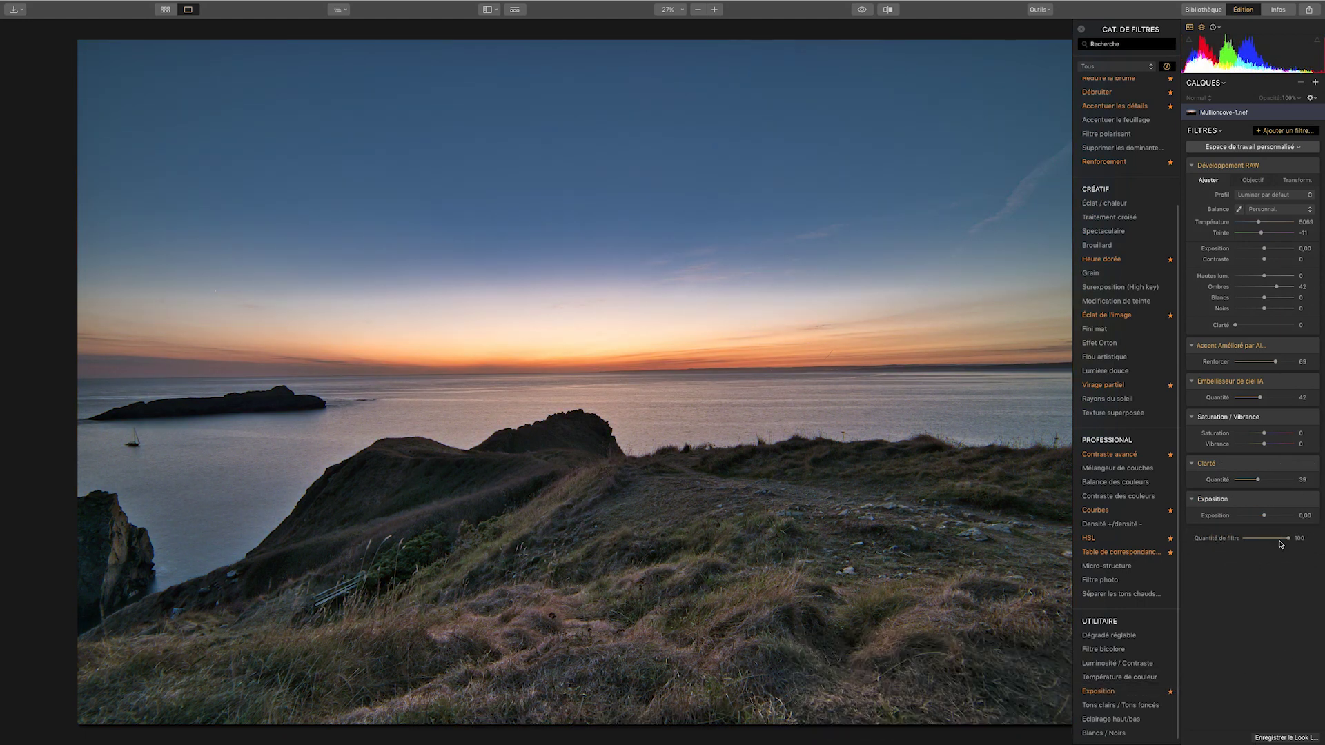
{"action": "left_click_drag", "start_coordinate": [1269, 519], "coordinate": [1258, 518]}
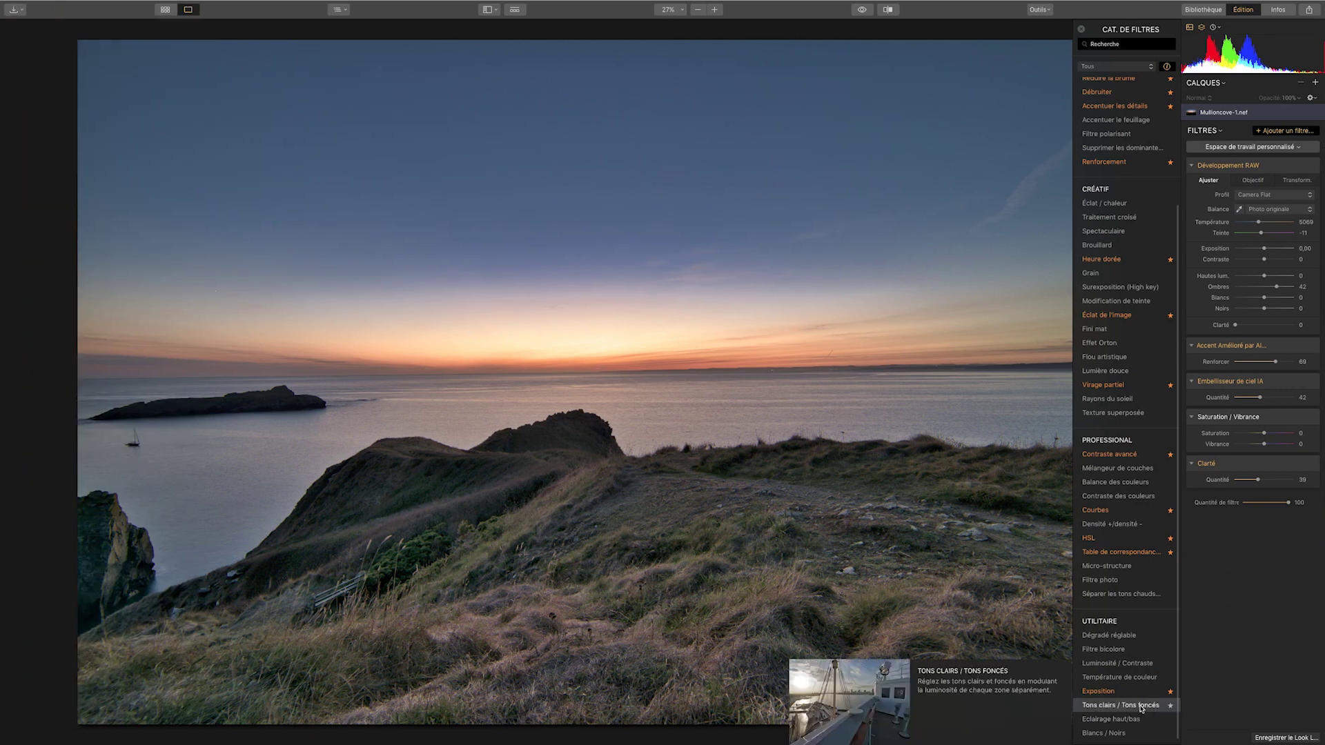
- Try the Tons clairs / Tons foncés filter with lowered Hautes lum. and raised Ombres, and remove the filter
{"action": "left_click", "coordinate": [1072, 705]}
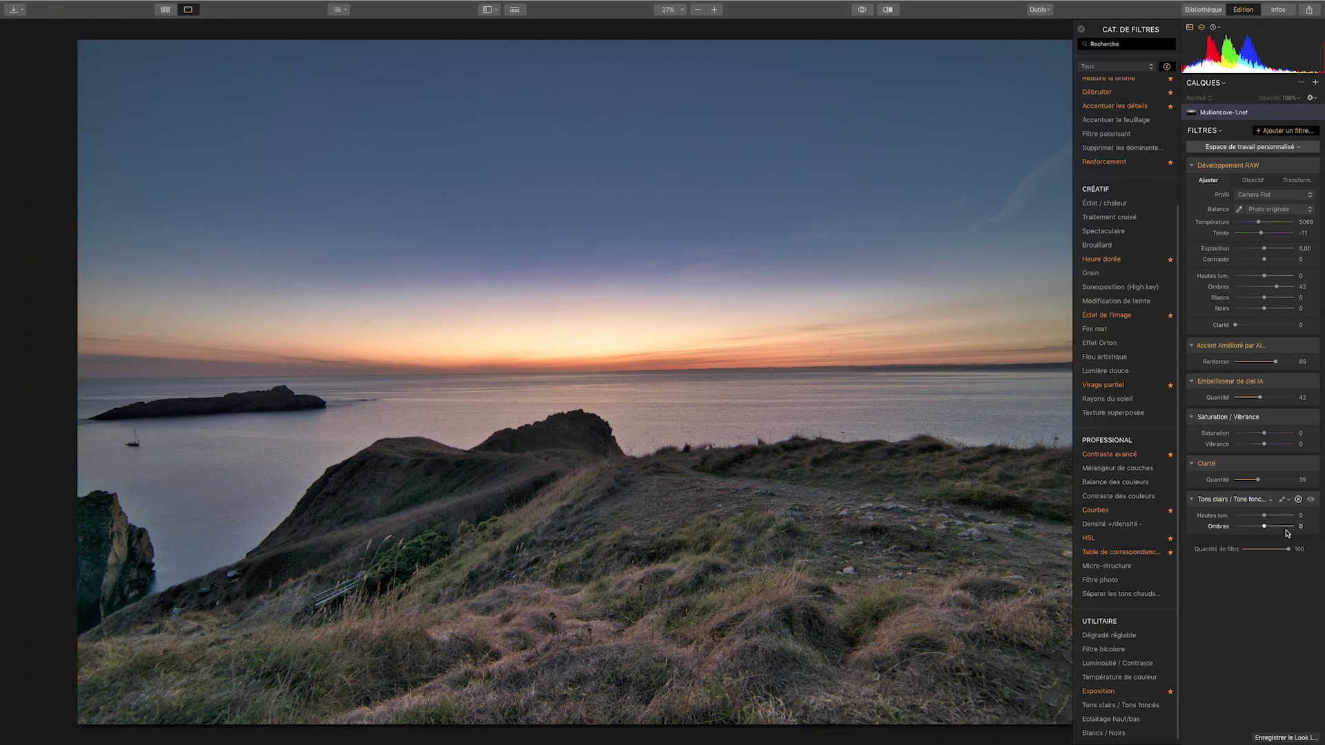
{"action": "mouse_move", "coordinate": [1267, 519]}
{"action": "left_mouse_down"}
{"action": "mouse_move", "coordinate": [1230, 522]}
{"action": "mouse_move", "coordinate": [1289, 528]}
{"action": "left_mouse_up"}
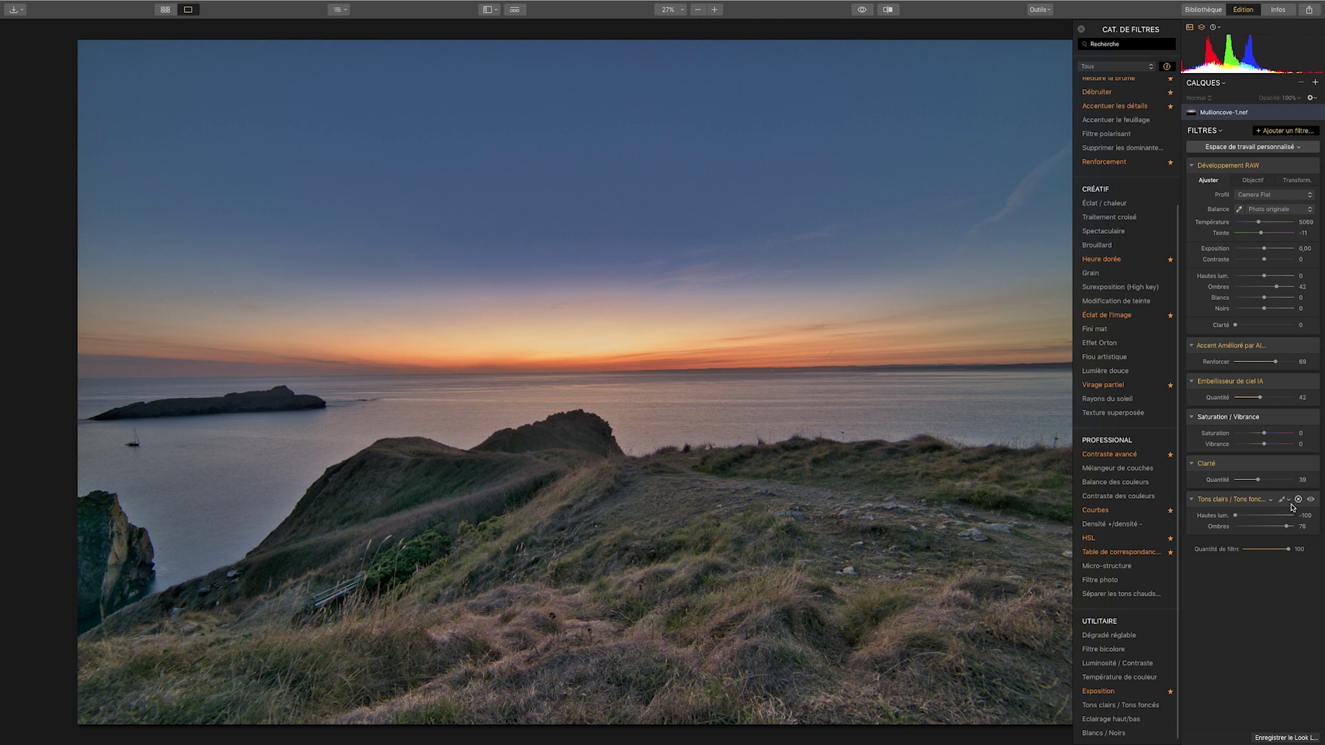
{"action": "left_click", "coordinate": [1298, 500]}
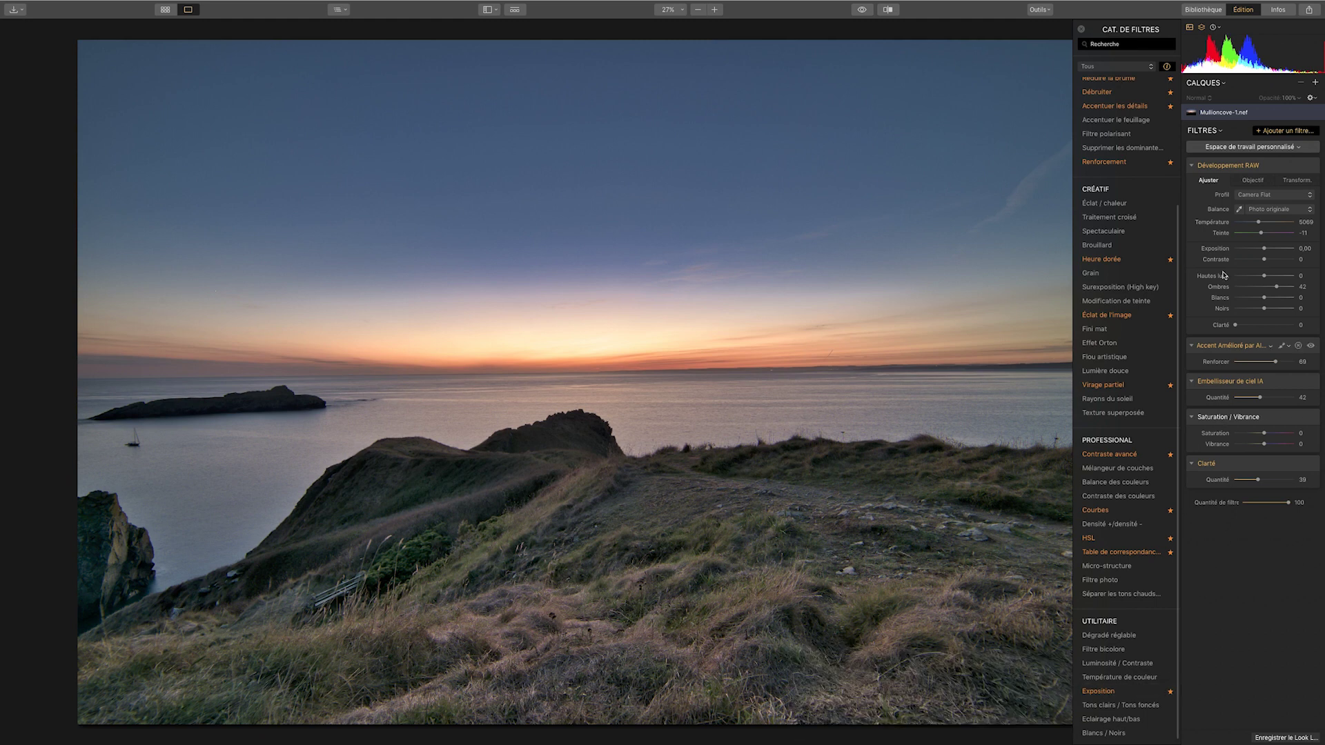
- Compare the Exposition filter's strong darkening and brightening with the RAW development Exposition at -5,00 and 5,00, and remove the filter
{"action": "left_click", "coordinate": [1112, 691]}
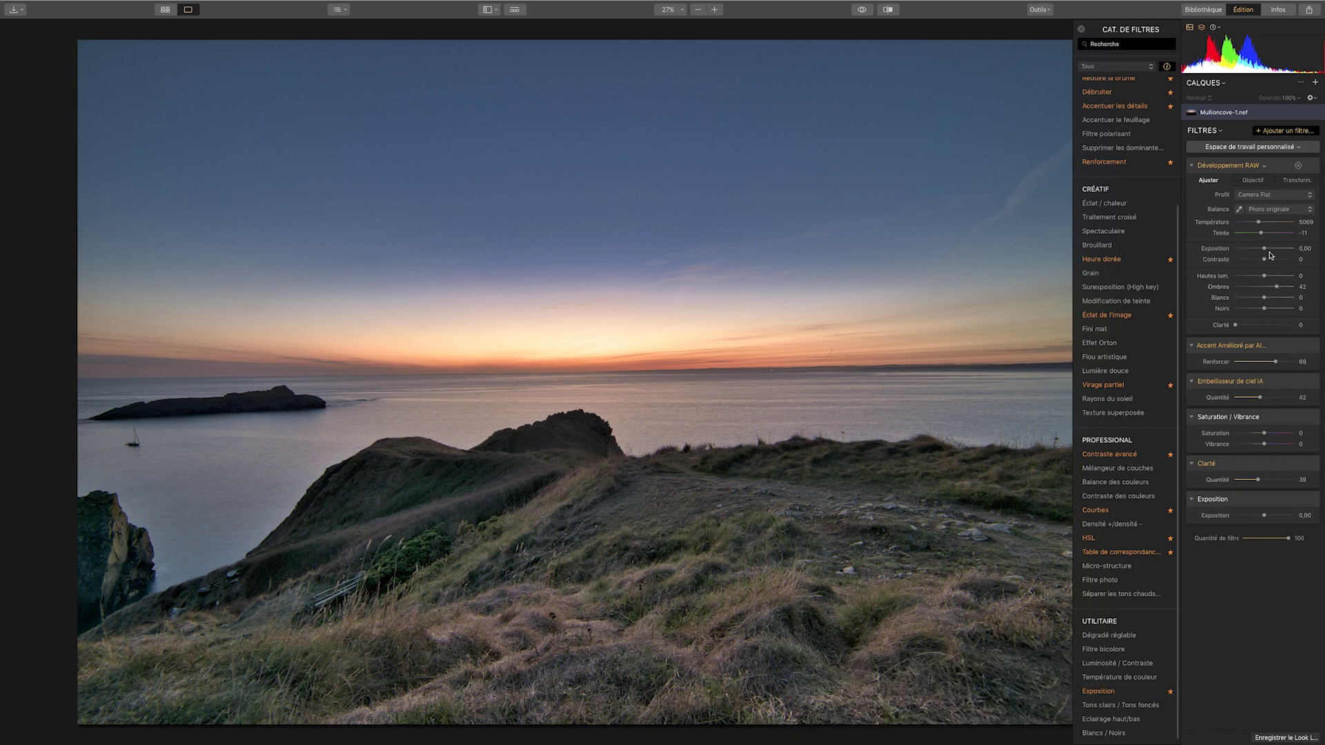
{"action": "left_click_drag", "start_coordinate": [1266, 250], "coordinate": [1186, 258]}
{"action": "left_click_drag", "start_coordinate": [1264, 515], "coordinate": [1236, 520]}
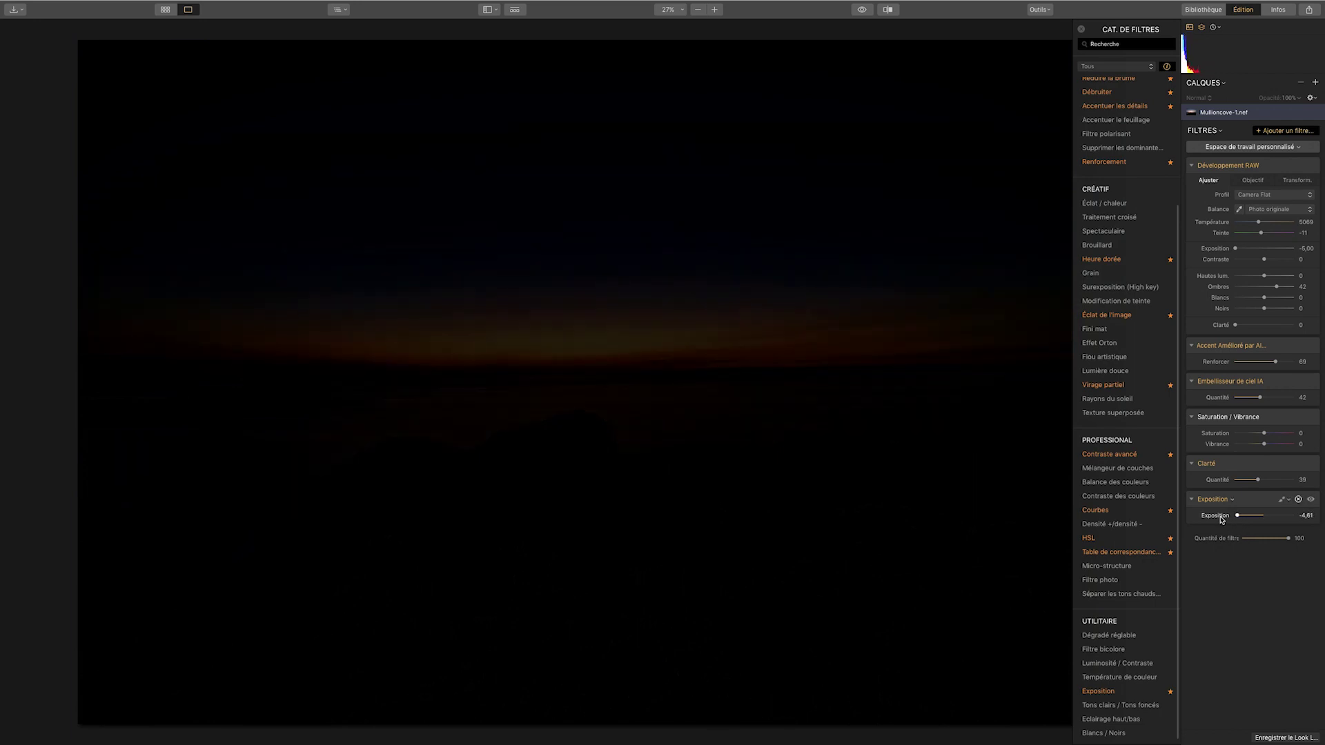
{"action": "double_click", "coordinate": [1218, 517]}
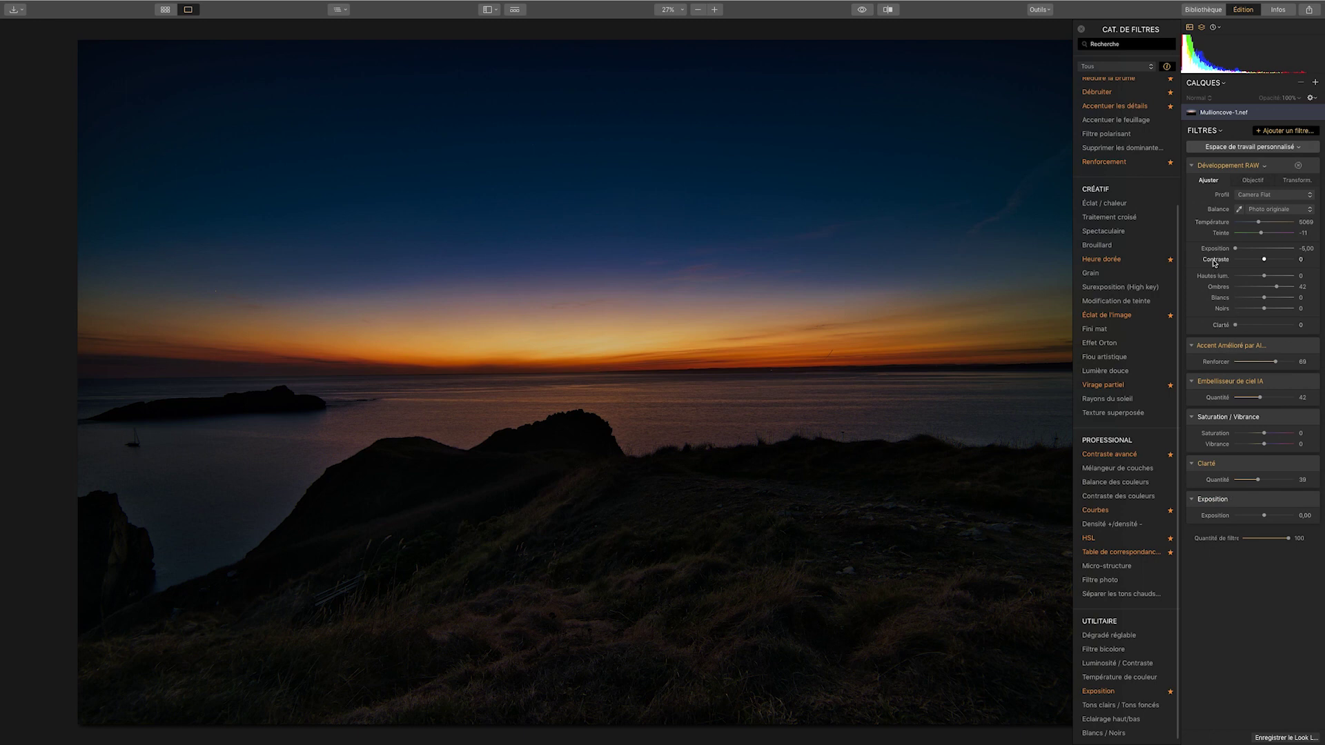
{"action": "left_click_drag", "start_coordinate": [1258, 252], "coordinate": [1315, 250]}
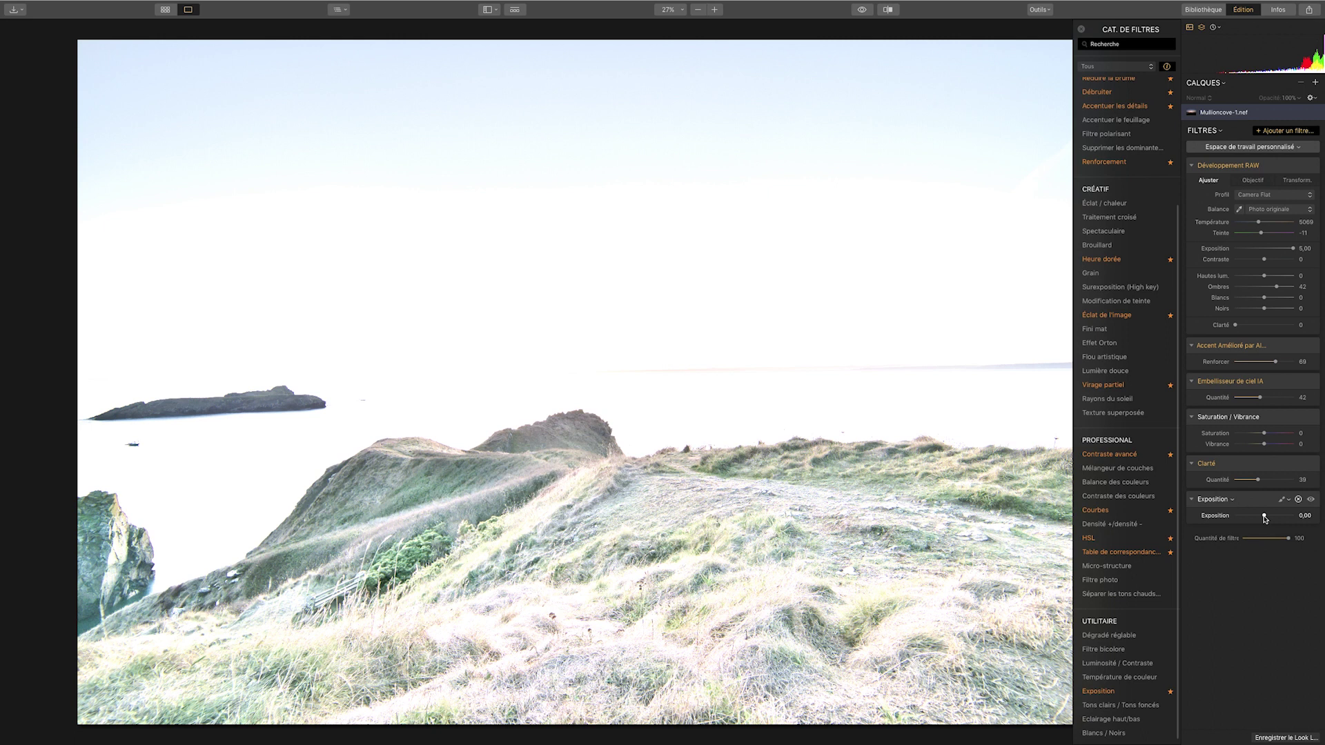
{"action": "left_click_drag", "start_coordinate": [1265, 518], "coordinate": [1292, 518]}
{"action": "left_click", "coordinate": [1299, 499]}
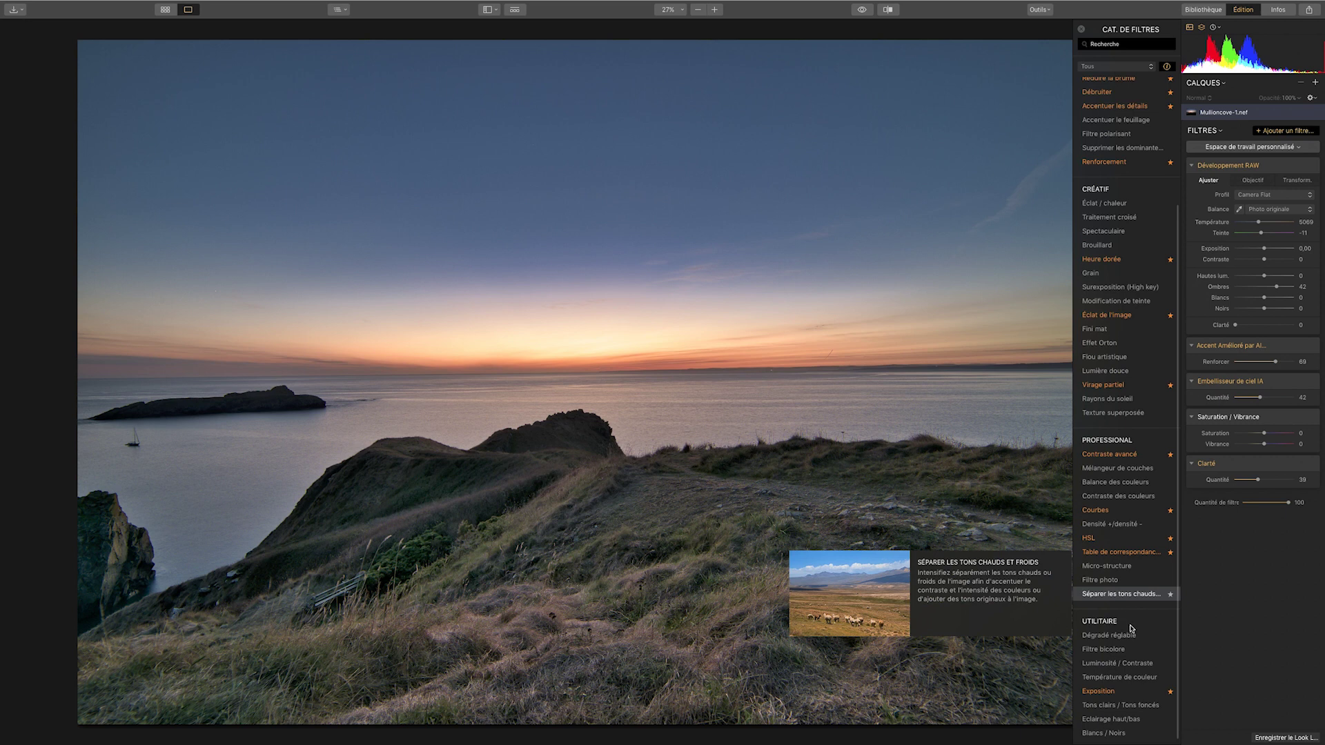
- Compare the Tons clairs / Tons foncés filter's Ombres with the RAW development Ombres, set the RAW value to 43, and remove the filter
{"action": "left_click", "coordinate": [1141, 708]}
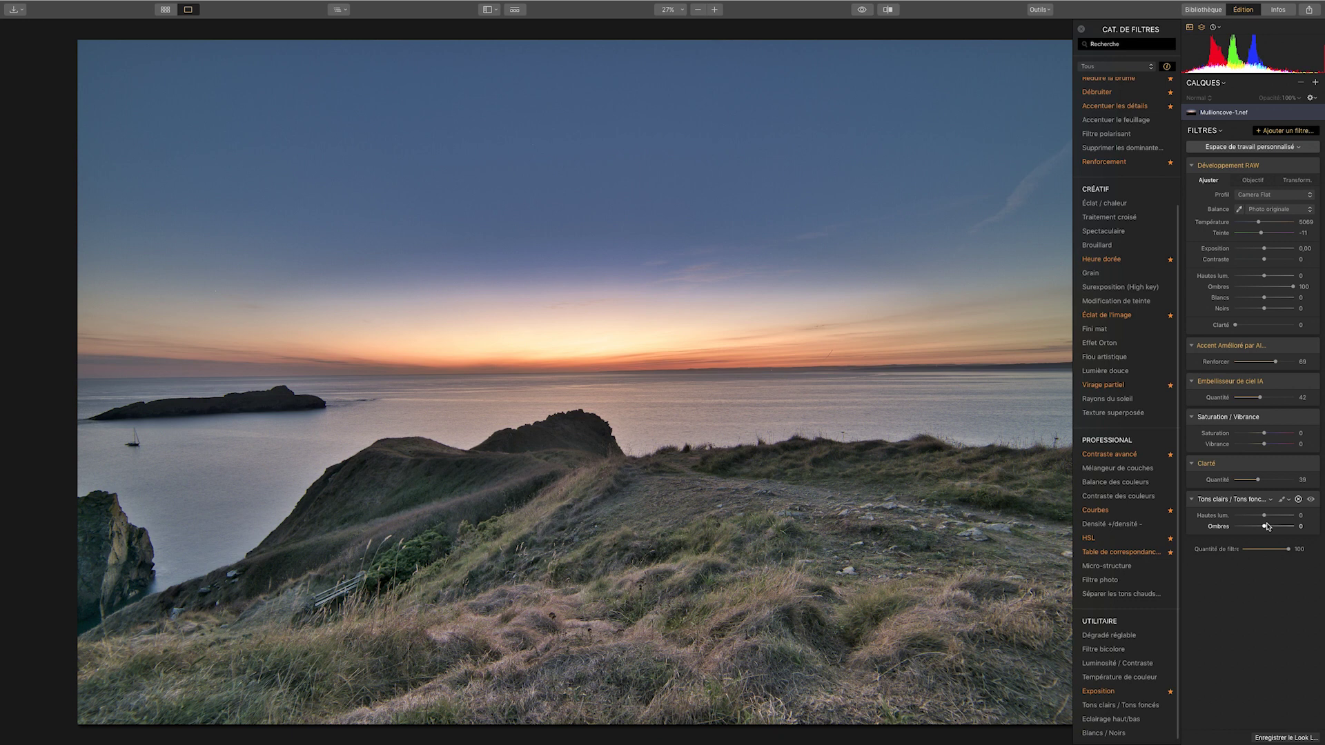
{"action": "left_click_drag", "start_coordinate": [1264, 529], "coordinate": [1267, 530]}
{"action": "left_click_drag", "start_coordinate": [1267, 529], "coordinate": [1287, 528]}
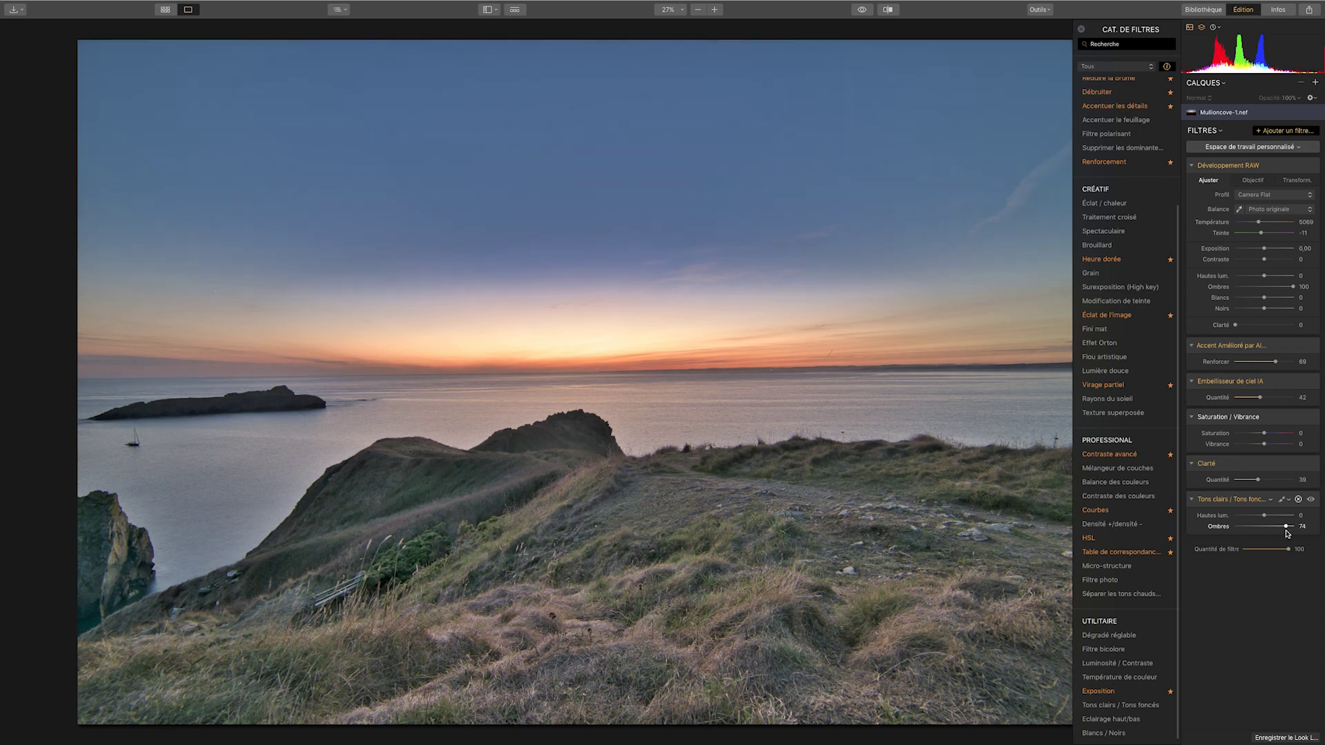
{"action": "double_click", "coordinate": [1219, 528]}
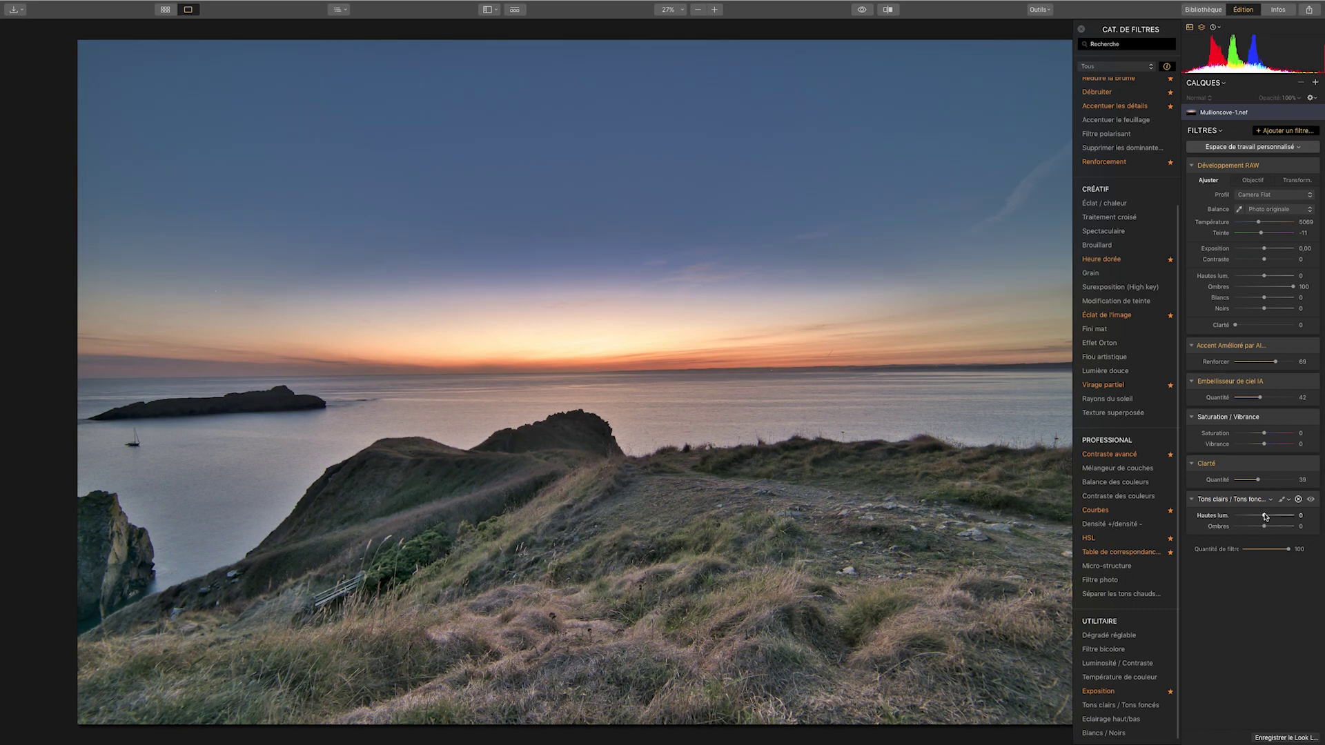
{"action": "left_click_drag", "start_coordinate": [1293, 287], "coordinate": [1277, 287]}
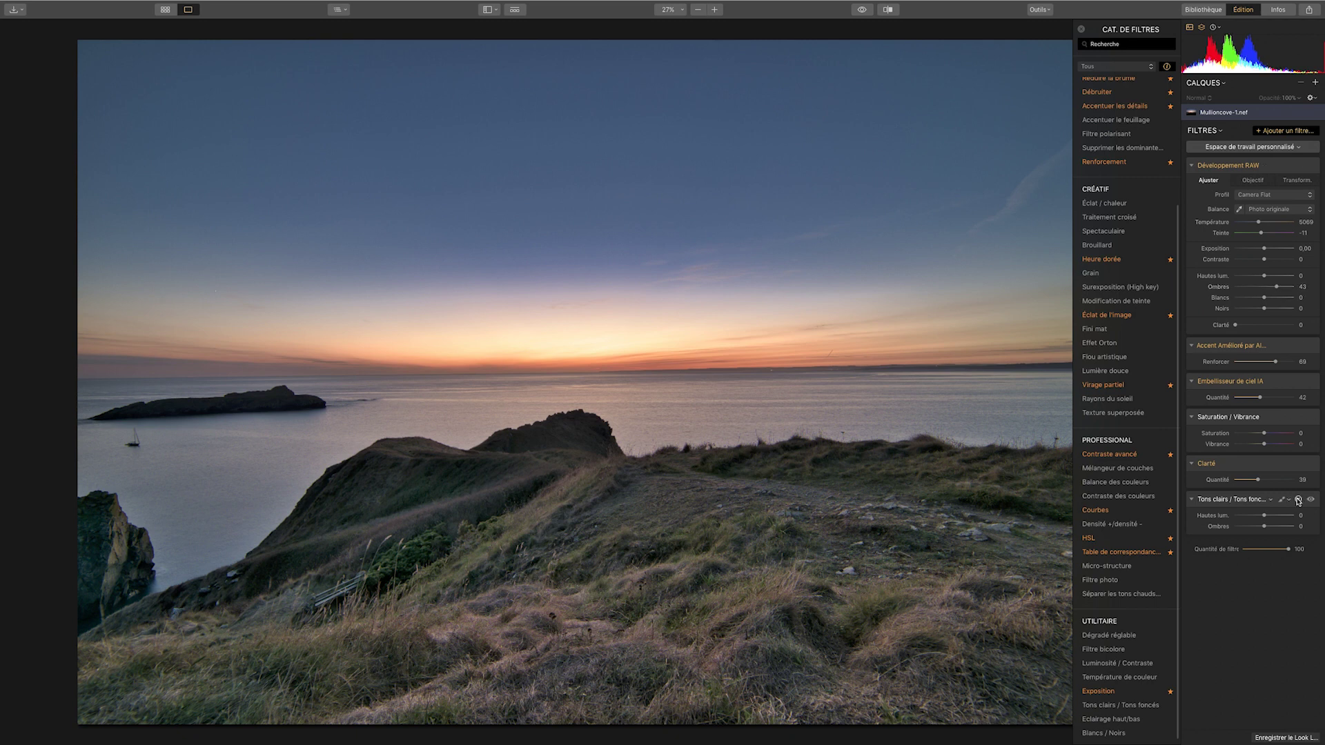
{"action": "left_click", "coordinate": [1298, 499]}
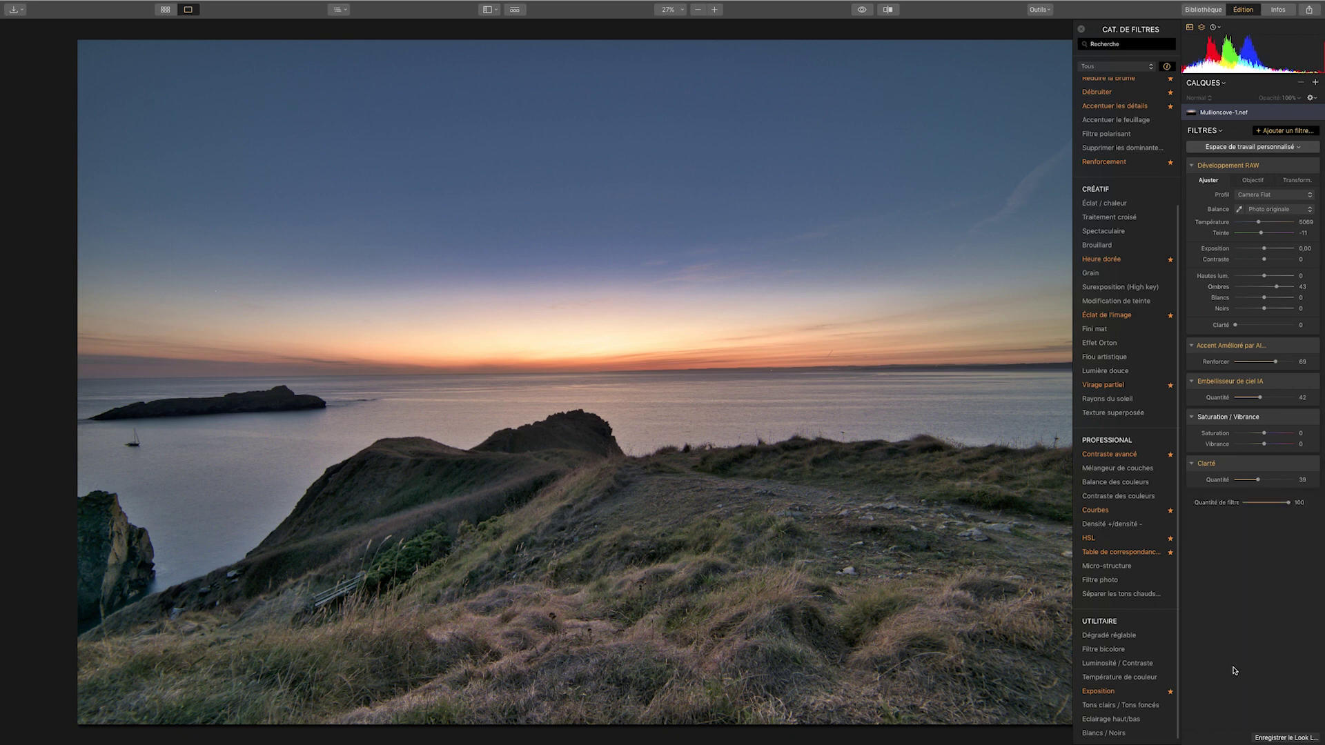
- Add the Eclairage haut/bas filter, try a darker Zone supérieure and a brighter Zone inférieure, and reset both zones
{"action": "left_click", "coordinate": [1139, 719]}
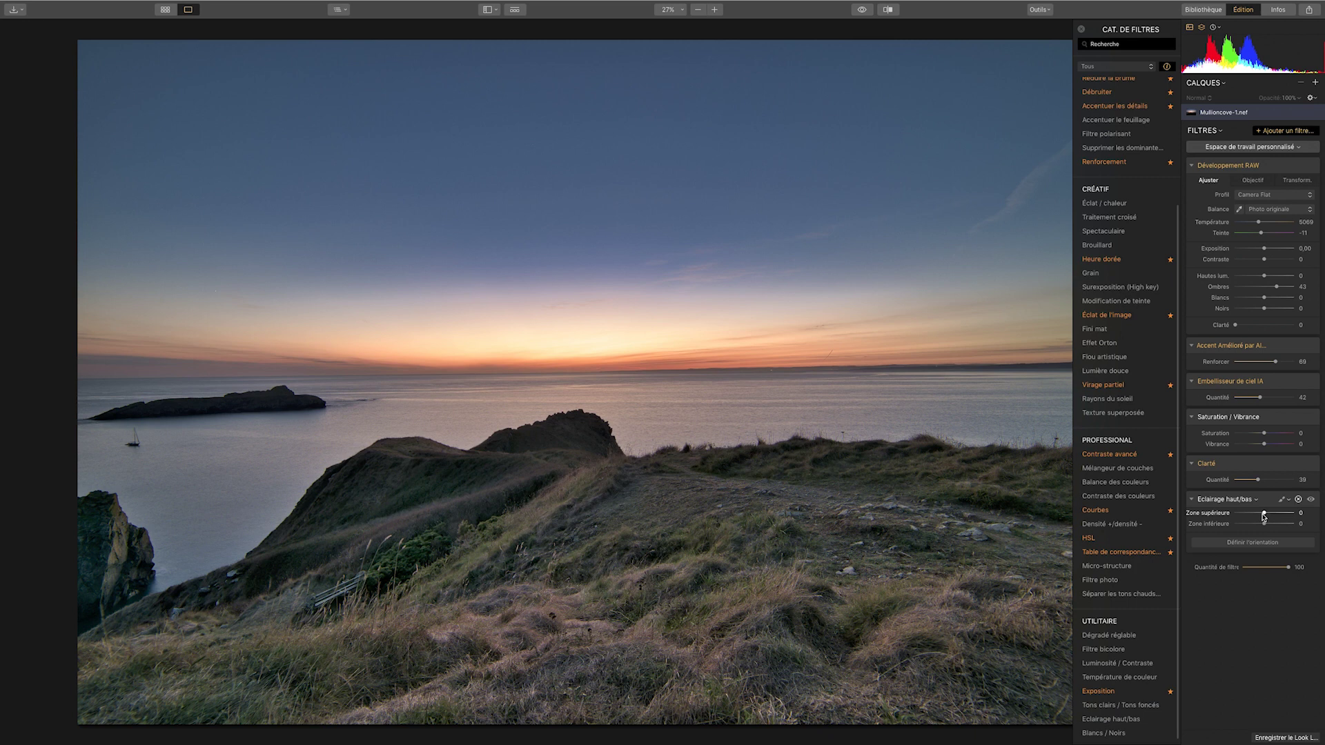
{"action": "left_click_drag", "start_coordinate": [1266, 514], "coordinate": [1245, 516]}
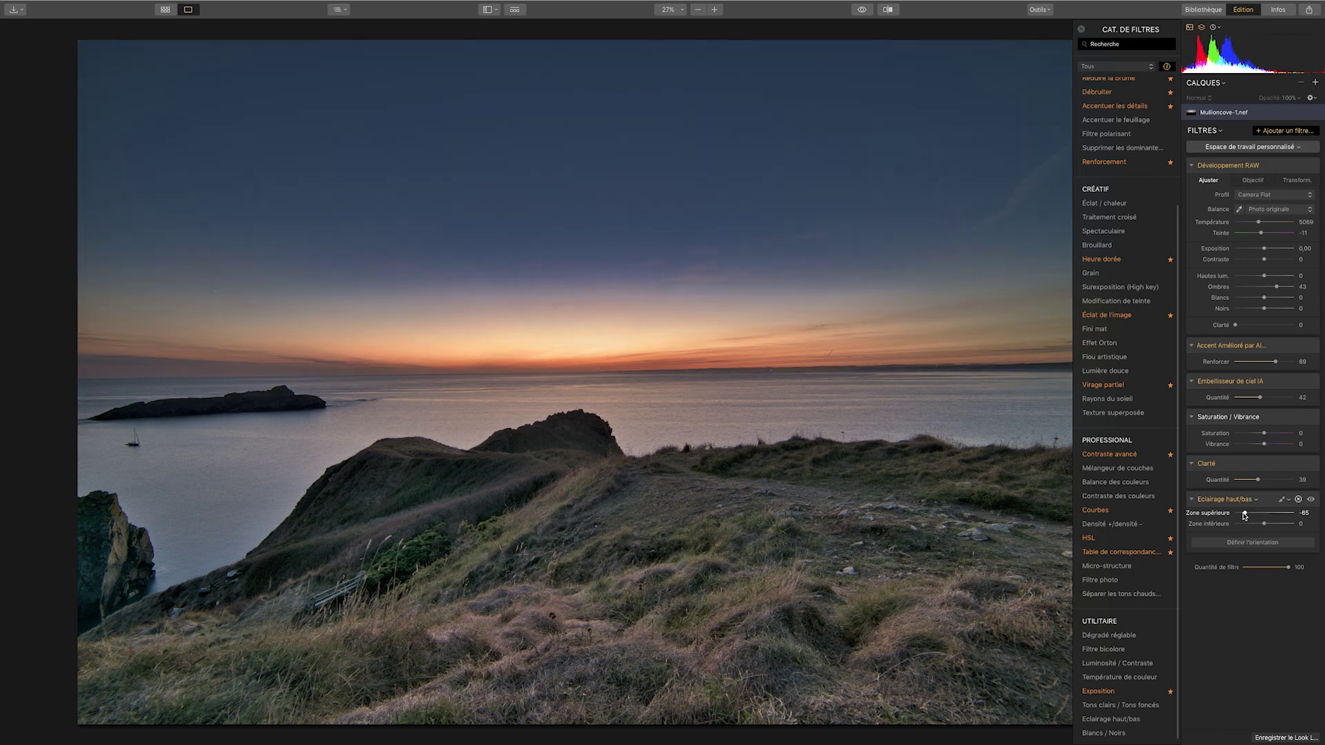
{"action": "left_click_drag", "start_coordinate": [1247, 516], "coordinate": [1277, 524]}
{"action": "double_click", "coordinate": [1220, 513]}
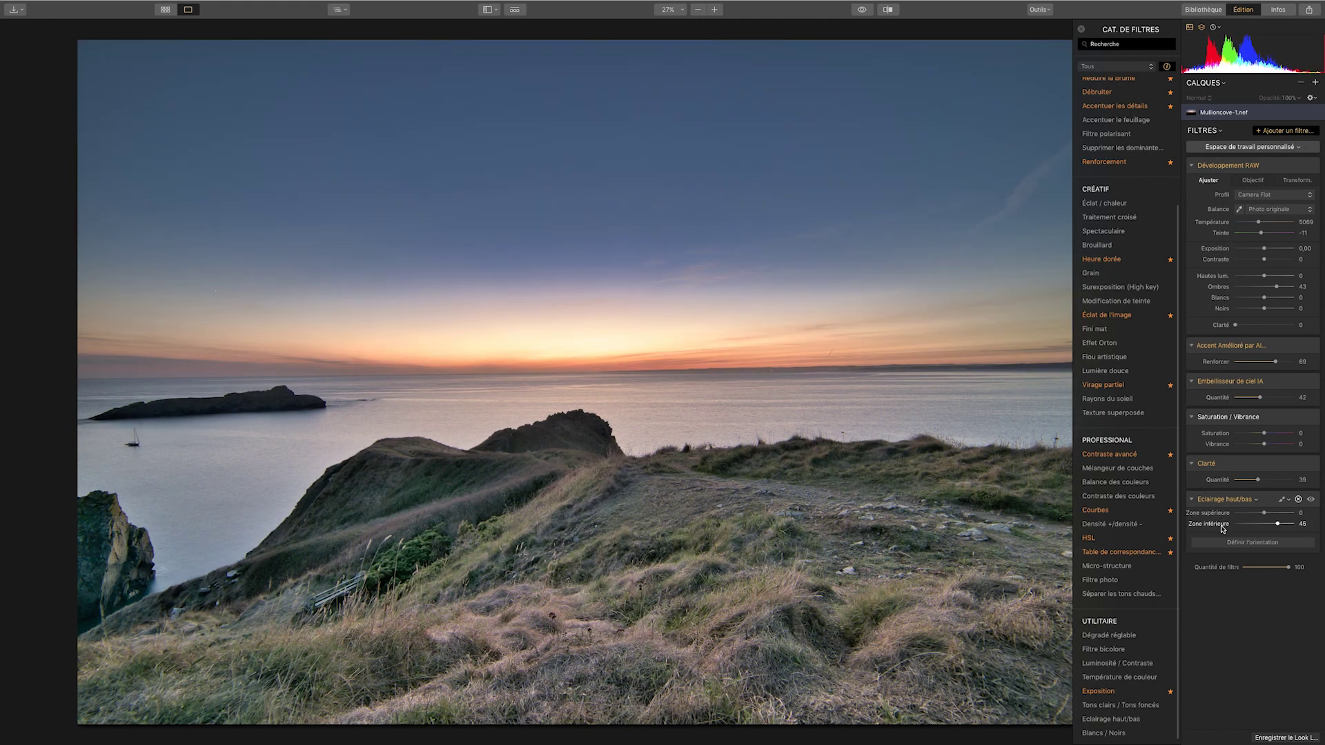
{"action": "double_click", "coordinate": [1209, 524]}
- Try the Eclairage haut/bas orientation with Fusion widened to 65 and both zones darkened, and remove the filter
{"action": "left_click", "coordinate": [1244, 543]}
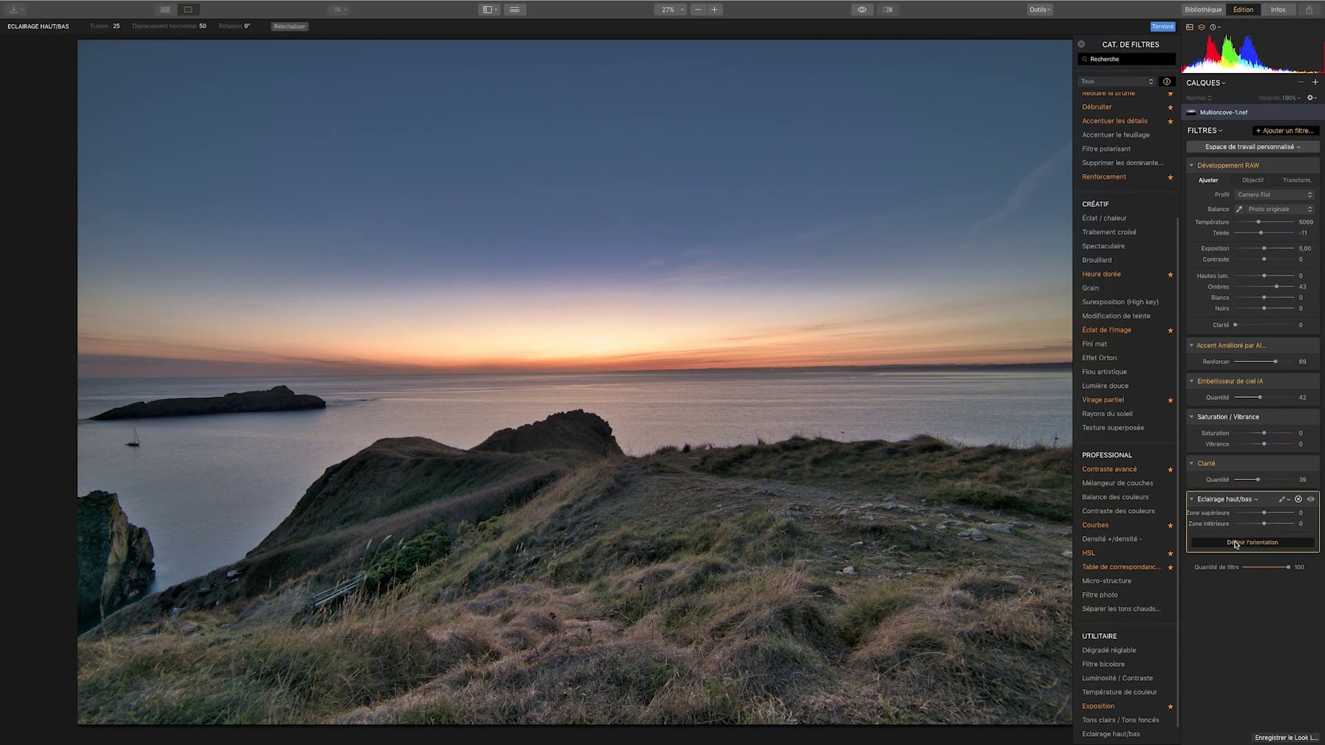
{"action": "left_click_drag", "start_coordinate": [590, 382], "coordinate": [591, 393]}
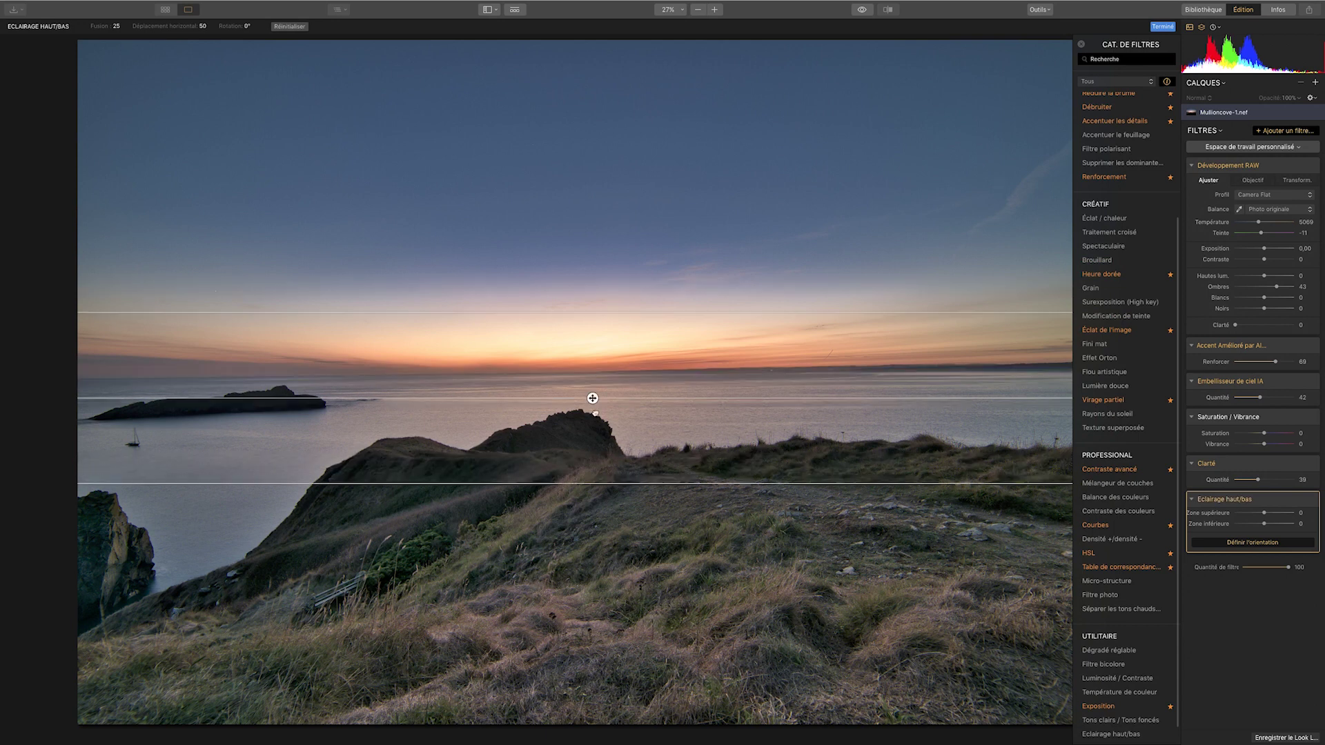
{"action": "left_click_drag", "start_coordinate": [1264, 524], "coordinate": [1239, 524]}
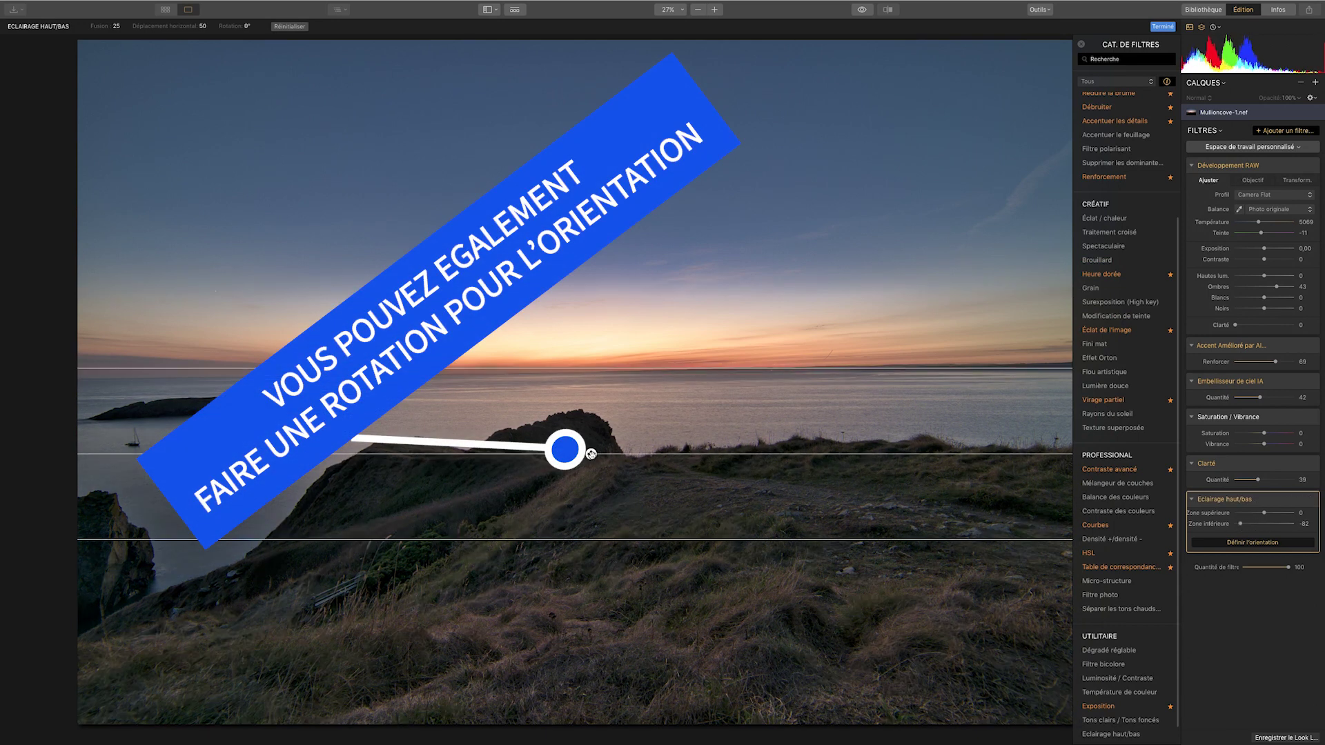
{"action": "left_click_drag", "start_coordinate": [654, 539], "coordinate": [665, 687]}
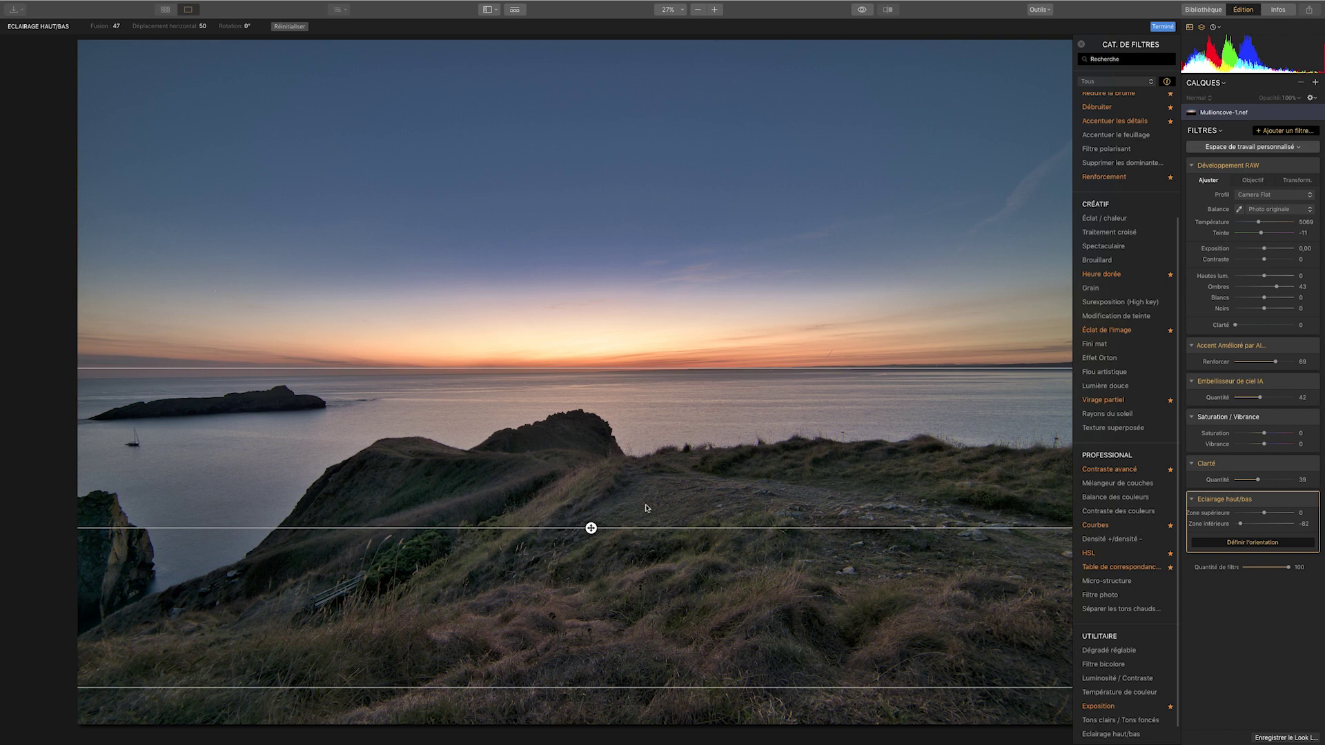
{"action": "left_click_drag", "start_coordinate": [607, 369], "coordinate": [625, 241]}
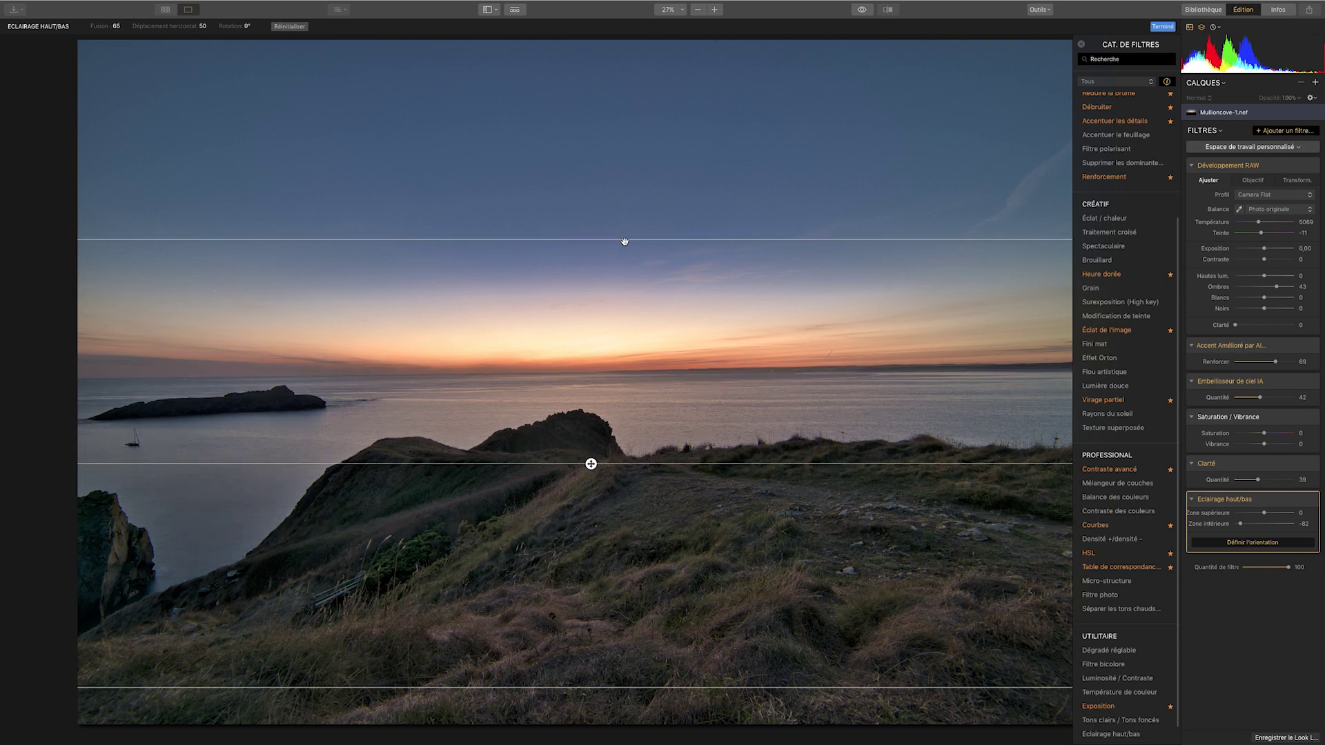
{"action": "left_click_drag", "start_coordinate": [1265, 513], "coordinate": [1254, 515]}
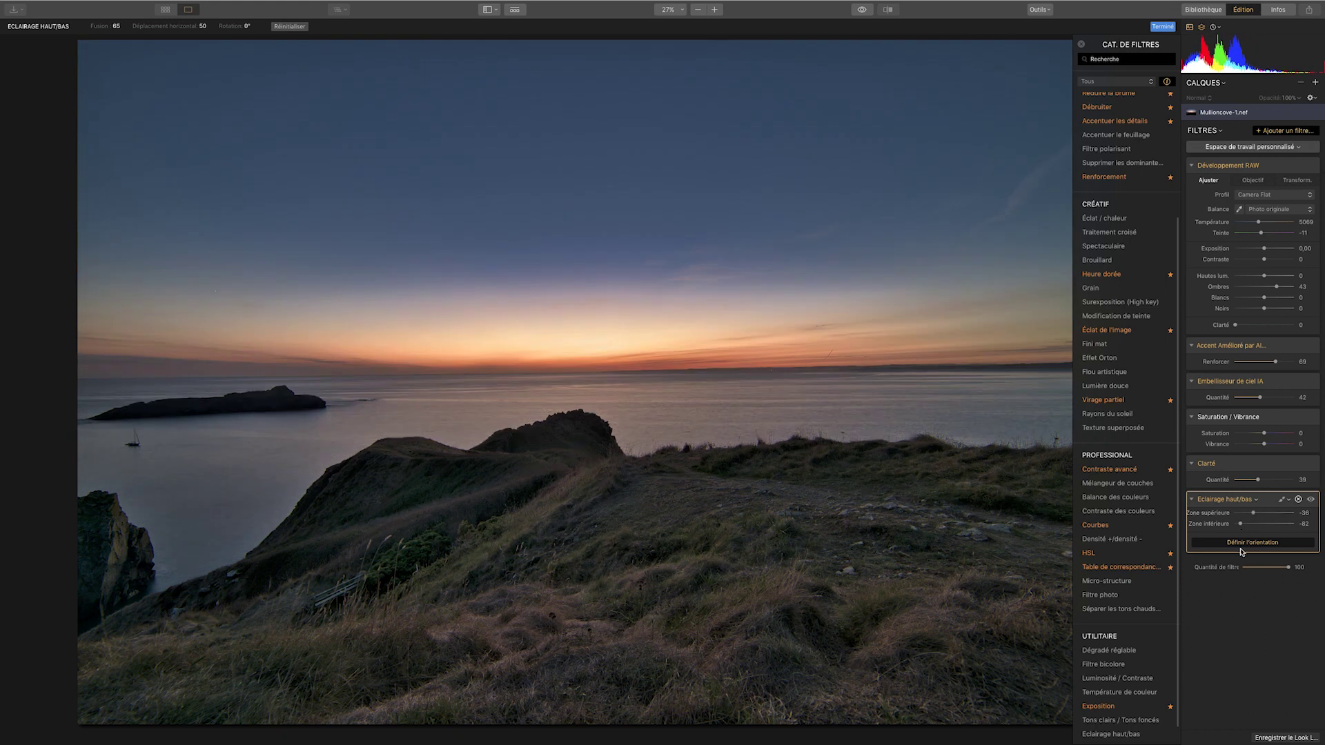
{"action": "left_click", "coordinate": [1298, 499]}
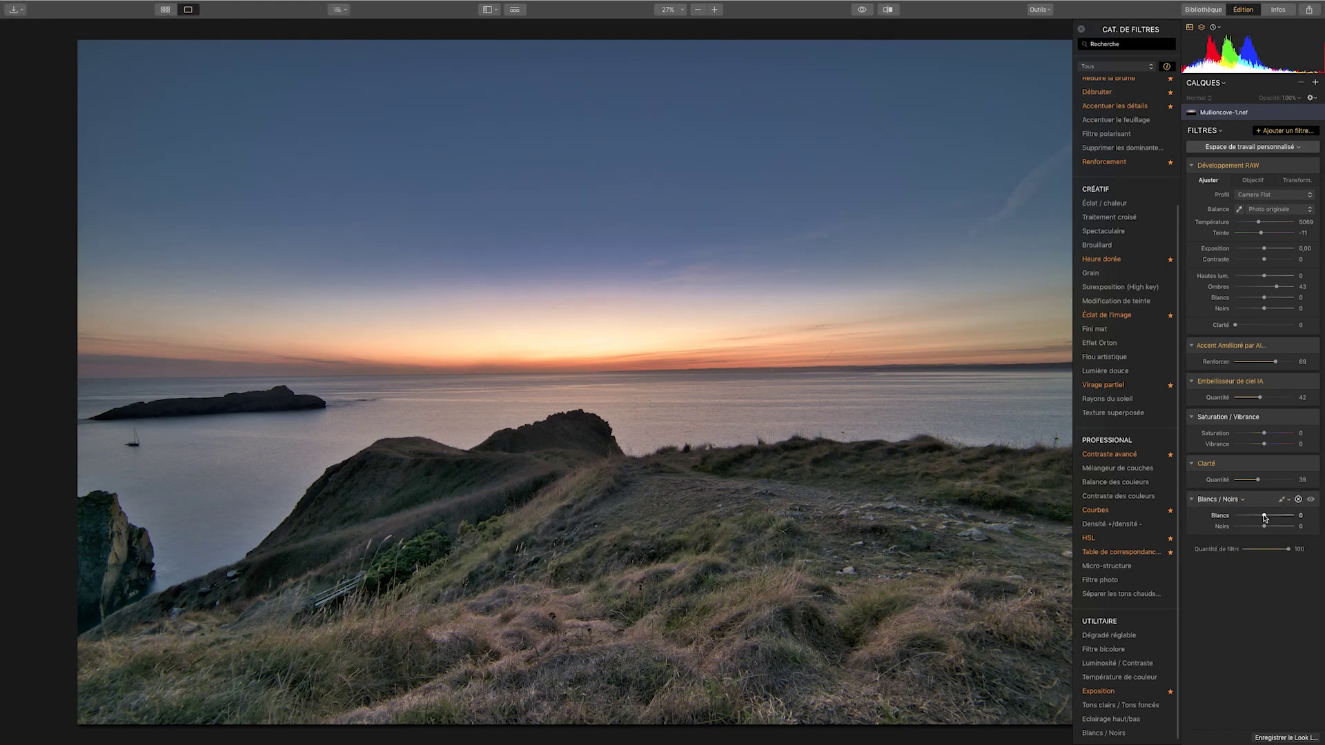
- Try the Blancs / Noirs filter with lowered Blancs and raised Noirs while checking clipping, and remove the filter
{"action": "left_click_drag", "start_coordinate": [1264, 518], "coordinate": [1244, 520]}
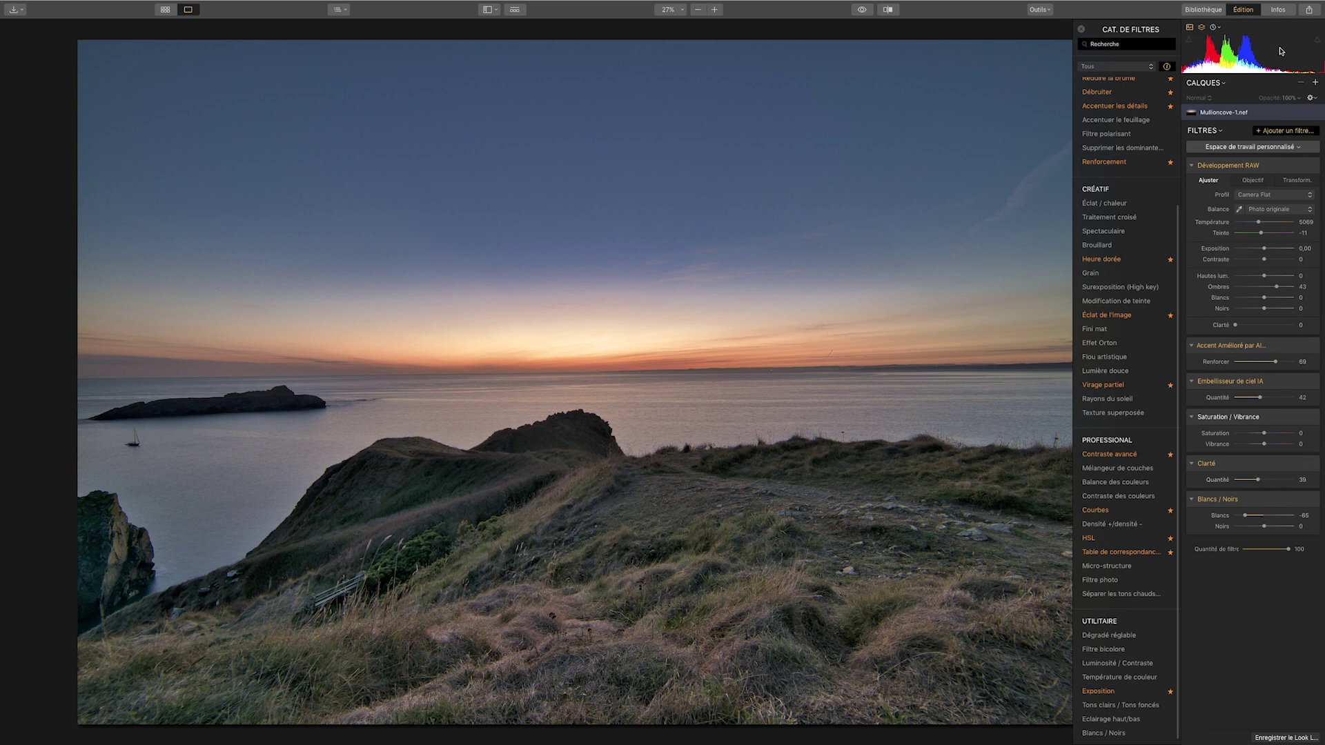
{"action": "mouse_move", "coordinate": [1264, 527]}
{"action": "left_mouse_down"}
{"action": "mouse_move", "coordinate": [1250, 528]}
{"action": "mouse_move", "coordinate": [1285, 526]}
{"action": "left_mouse_up"}
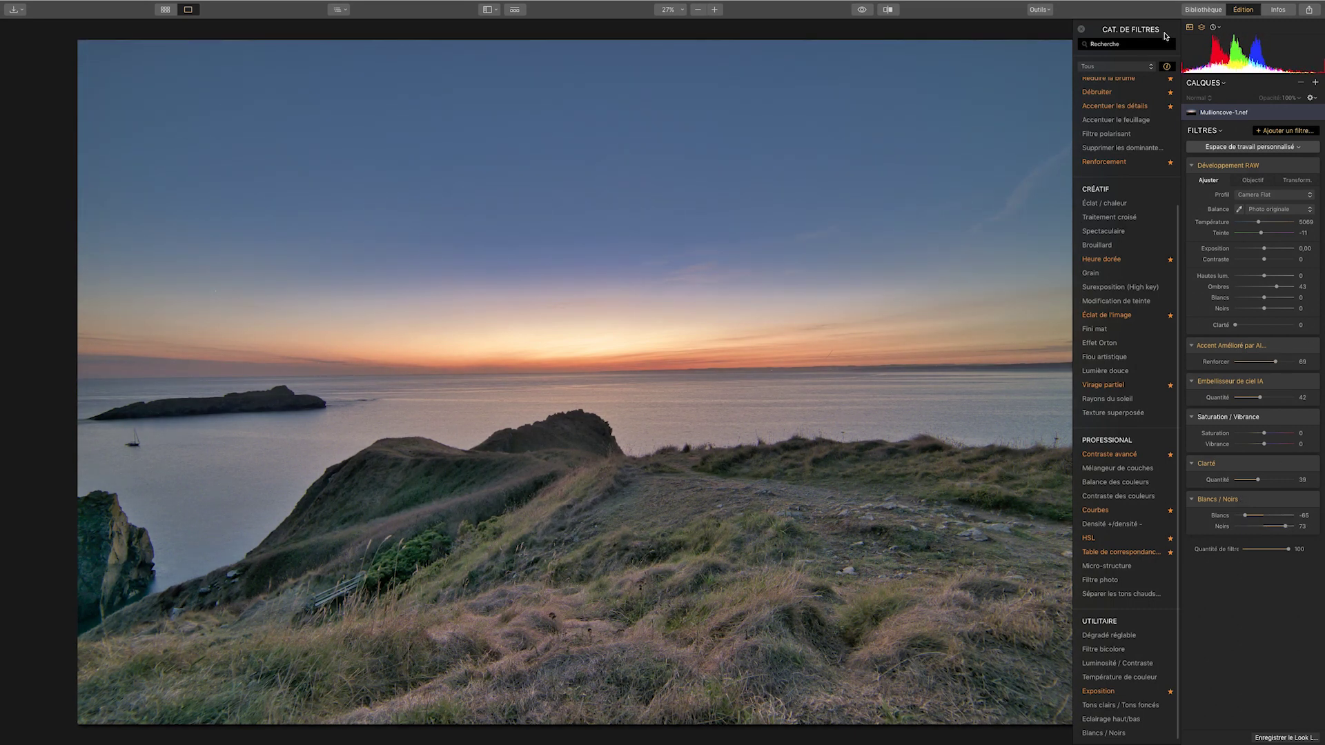
{"action": "left_click", "coordinate": [1189, 40]}
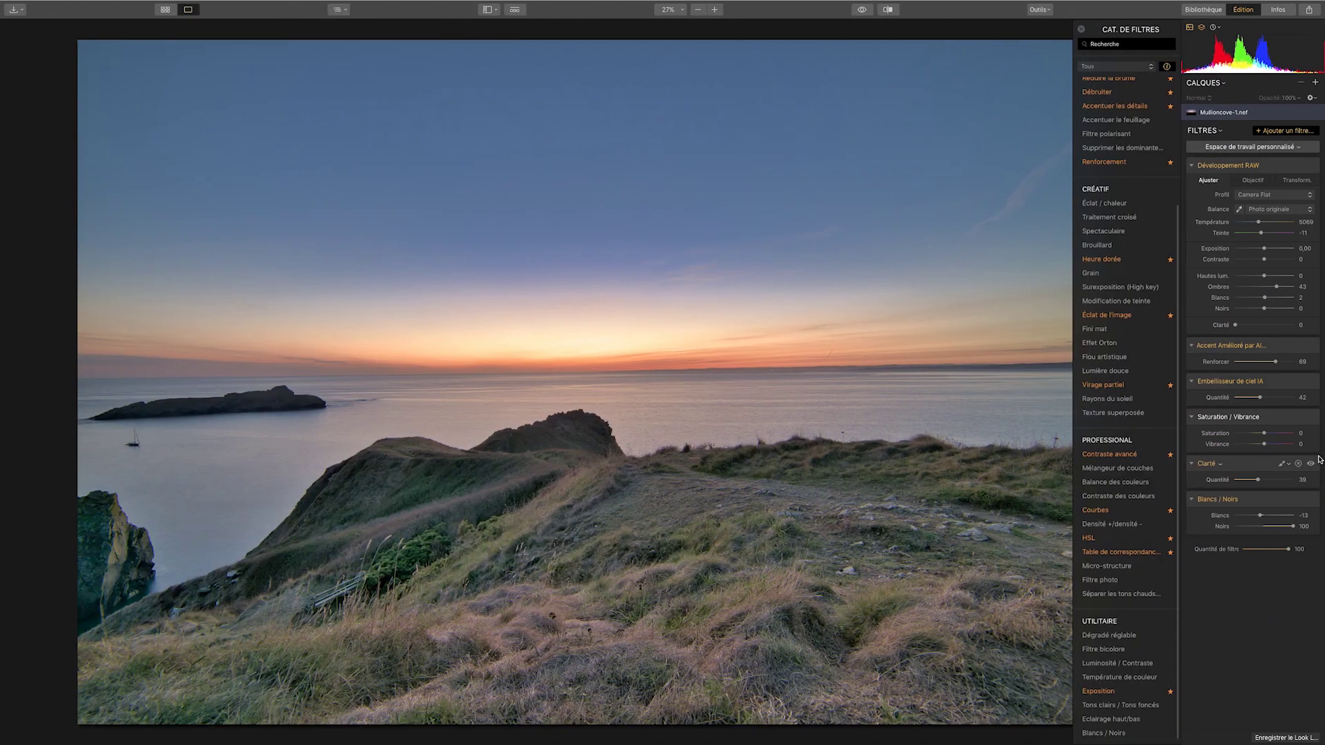
{"action": "left_click_drag", "start_coordinate": [1293, 527], "coordinate": [1278, 527]}
{"action": "left_click", "coordinate": [1299, 501]}
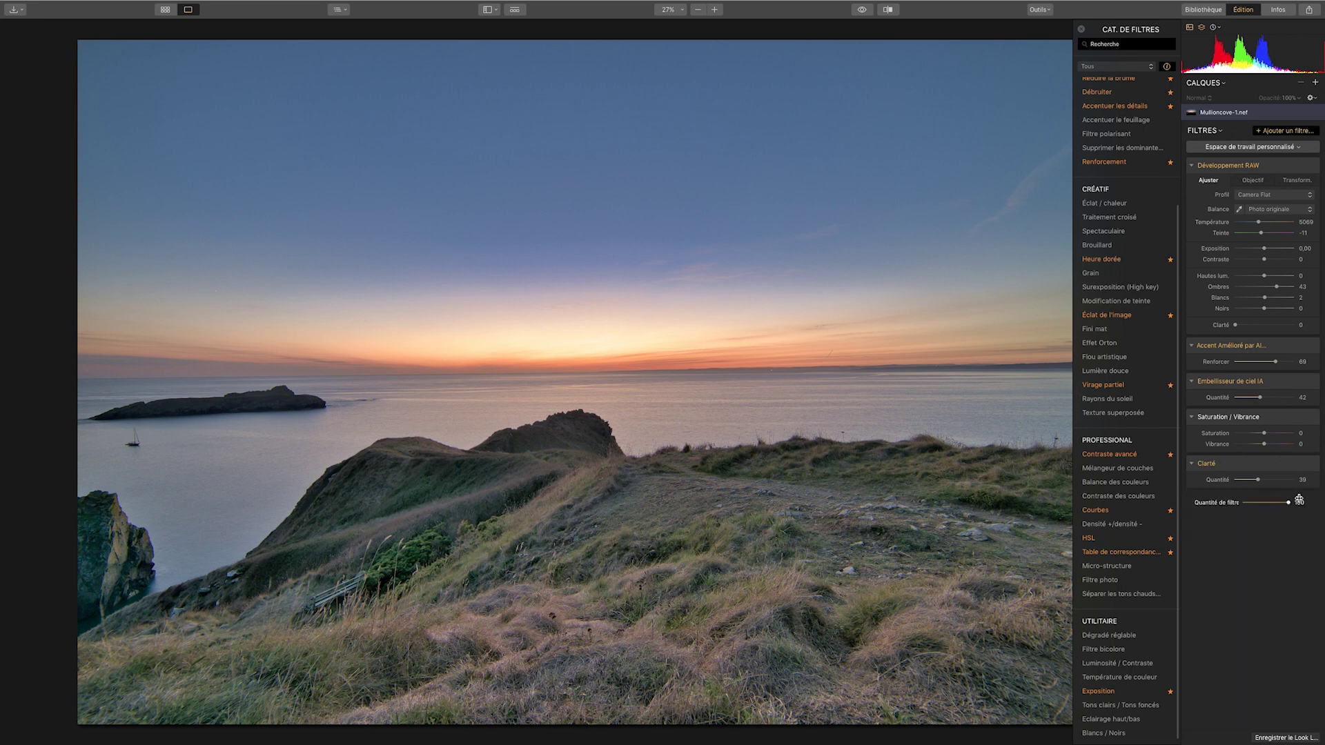